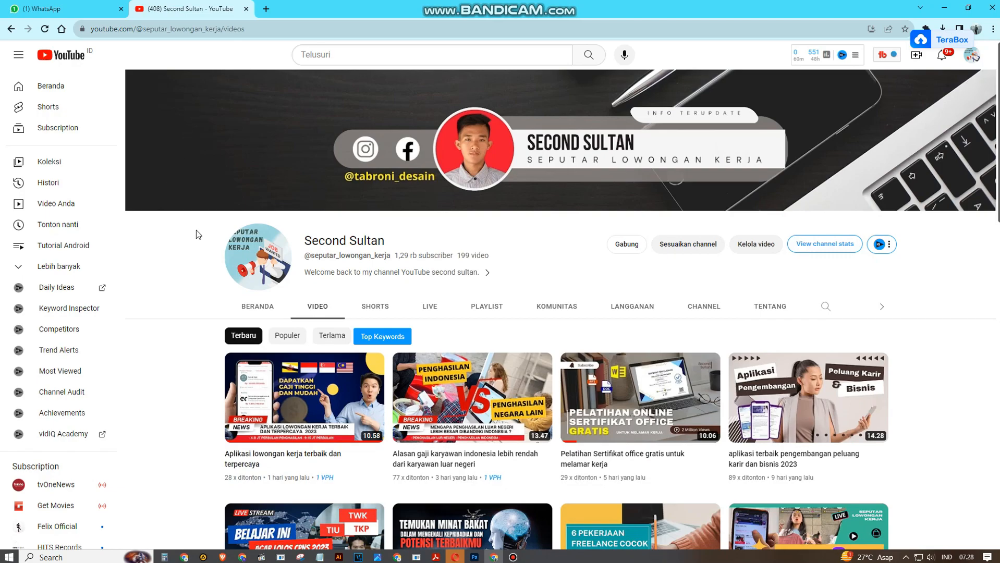
left_click_drag(302, 245, 388, 242)
left_click(535, 262)
left_click_drag(307, 256, 502, 259)
scroll(540, 269, "down", 3)
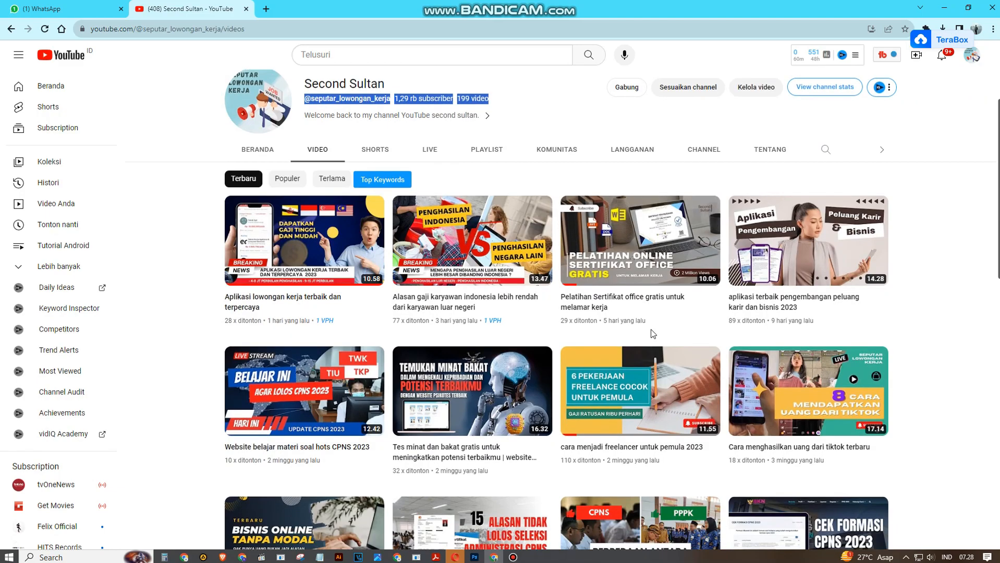
scroll(595, 319, "up", 3)
left_click(540, 264)
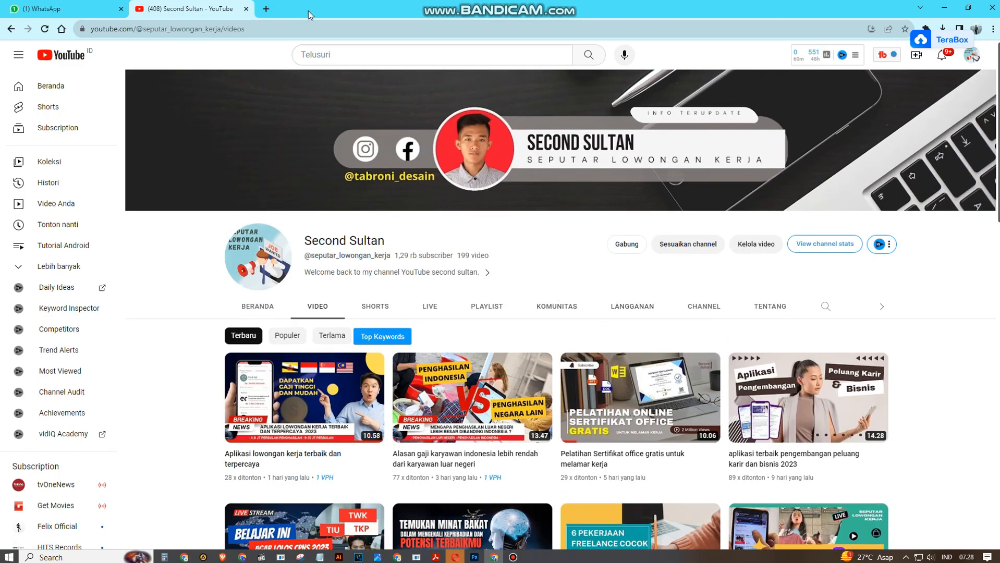
Open the Canva home page in a new browser tab.
left_click(266, 9)
type("canva")
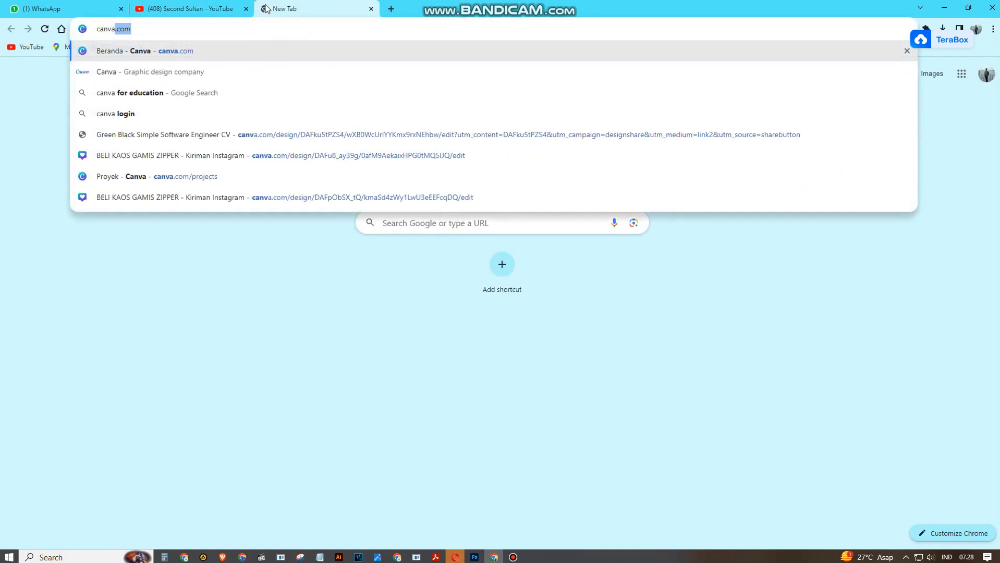
key("Return")
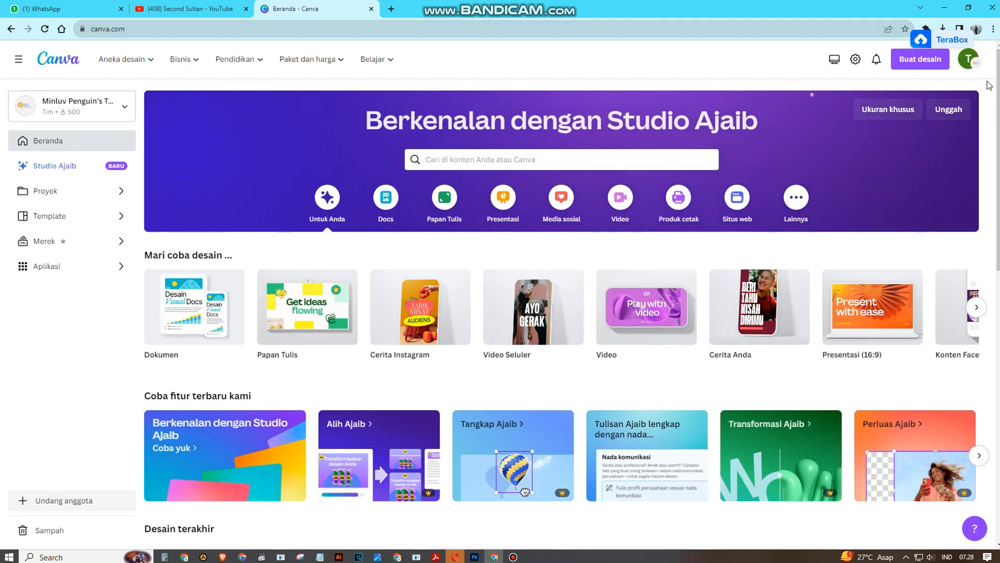
left_click(976, 65)
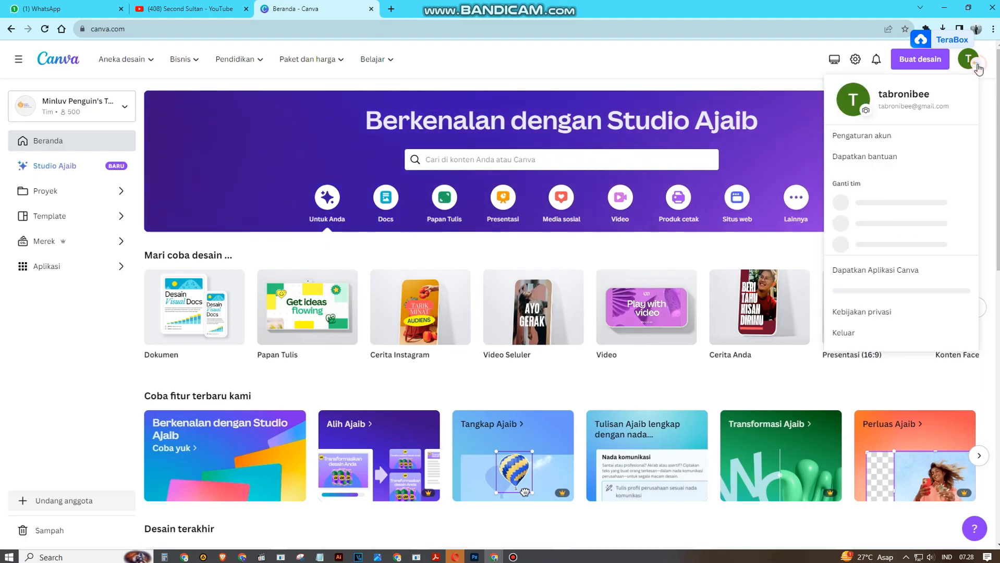
scroll(902, 229, "up", 2)
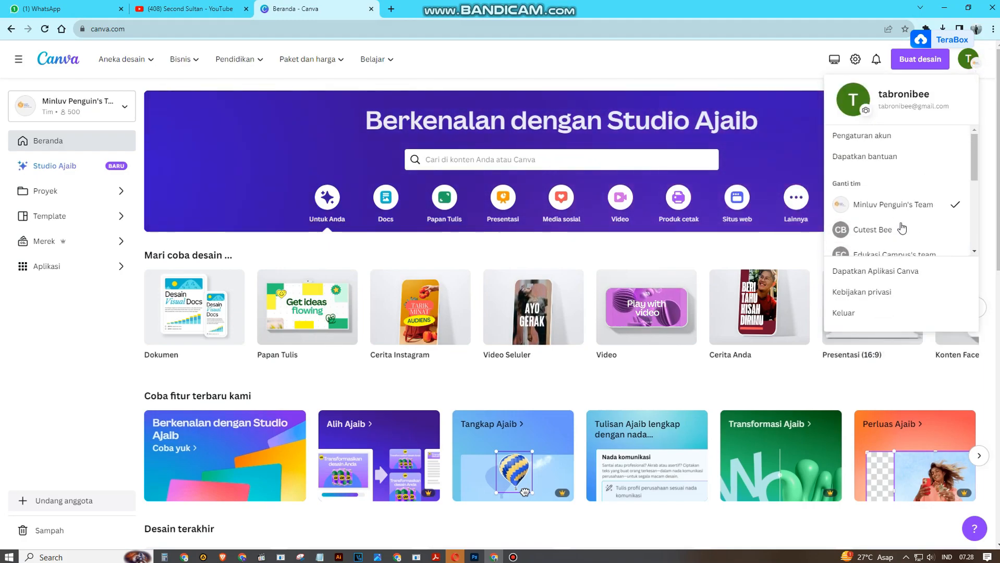
left_click(616, 63)
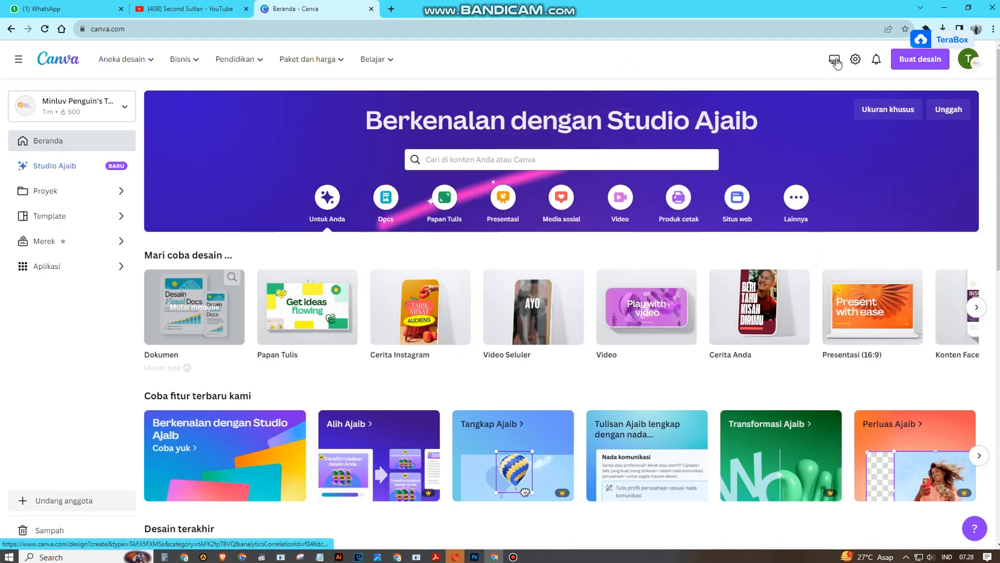
Find the poster formats and create a blank design of type "Poster (Vertikal Dua Sisi—A3)".
left_click(933, 62)
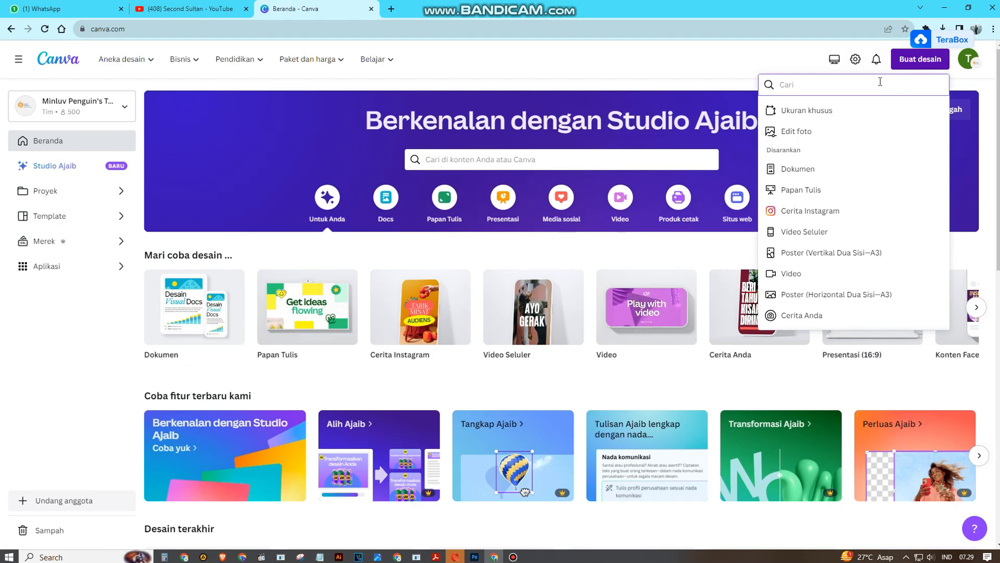
type("poster")
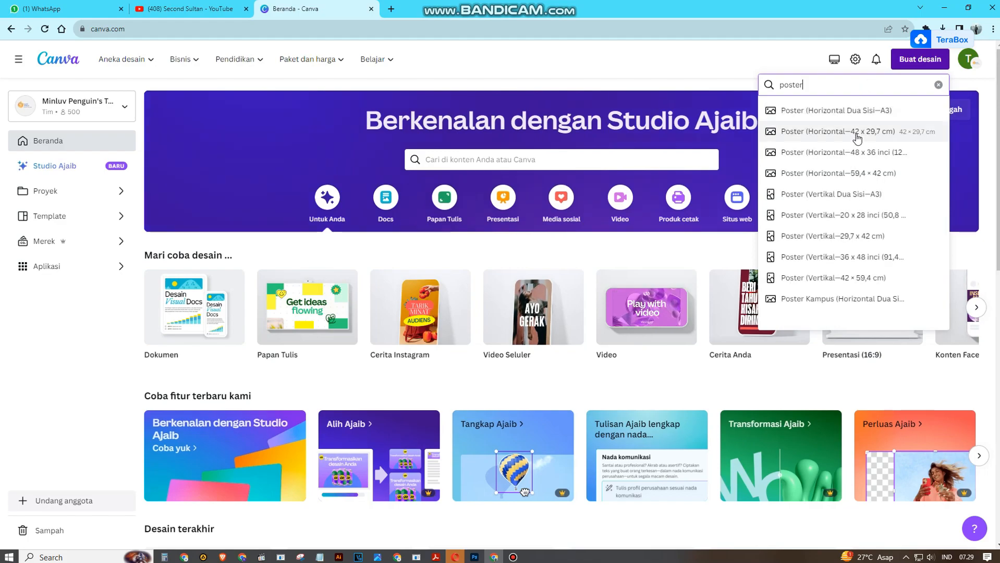
left_click(844, 197)
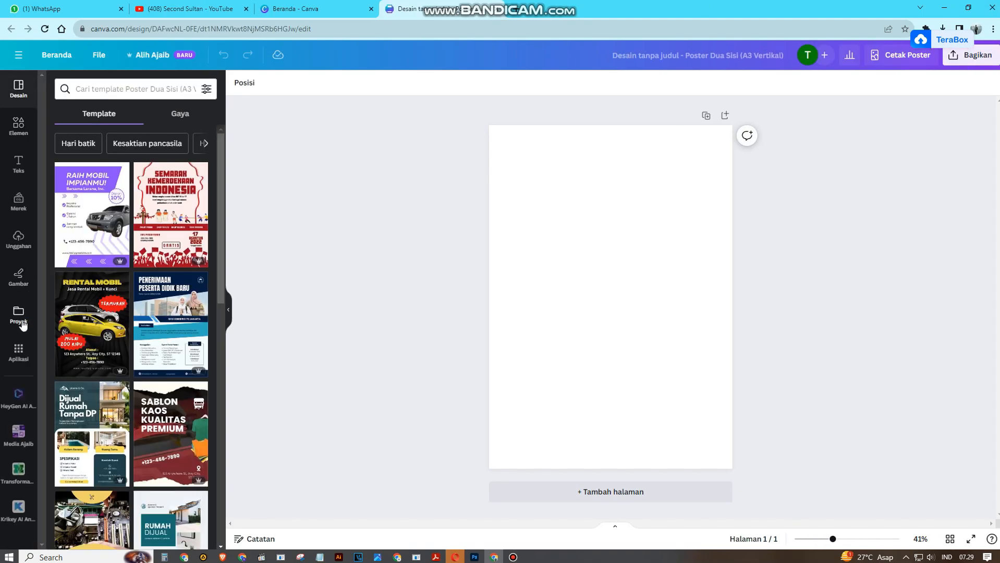
Search the design editor's apps for "ajaib" and open the Media Ajaib image generator.
left_click(18, 354)
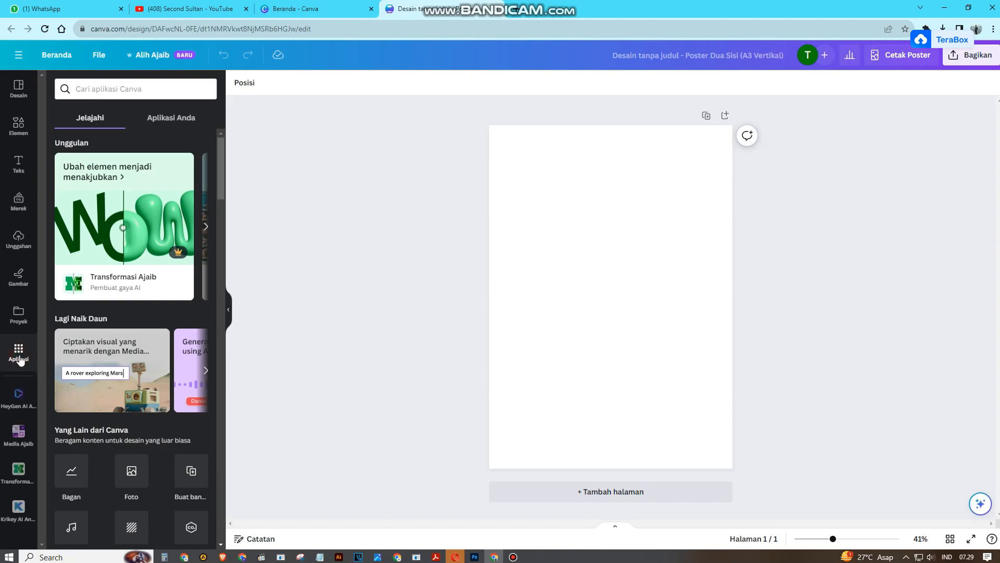
left_click(146, 92)
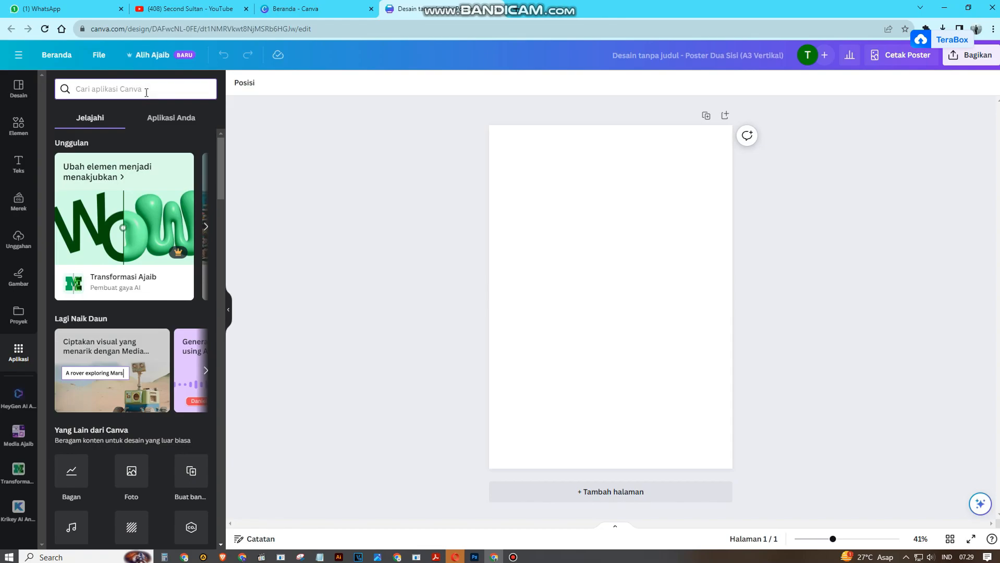
type("ajaib")
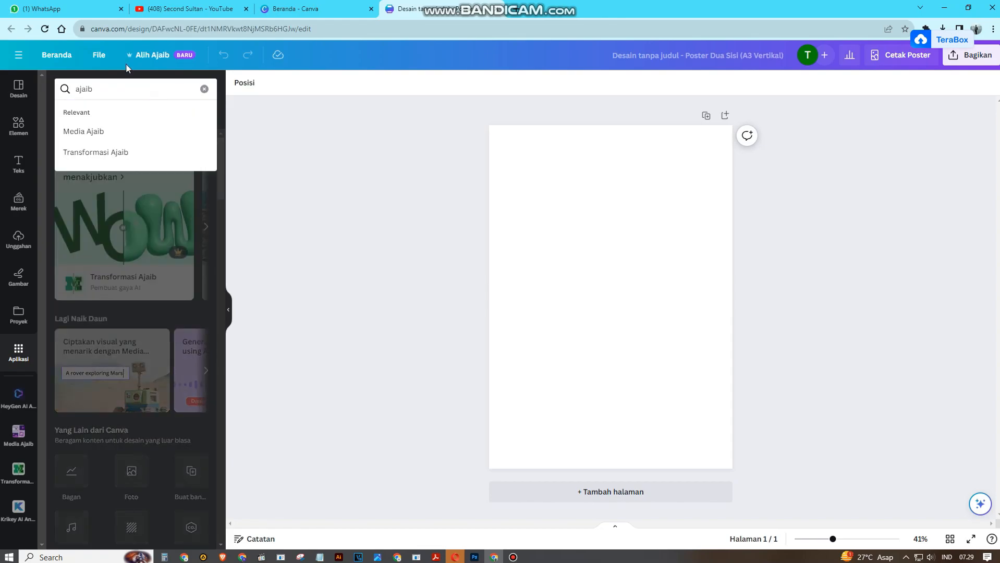
left_click(97, 133)
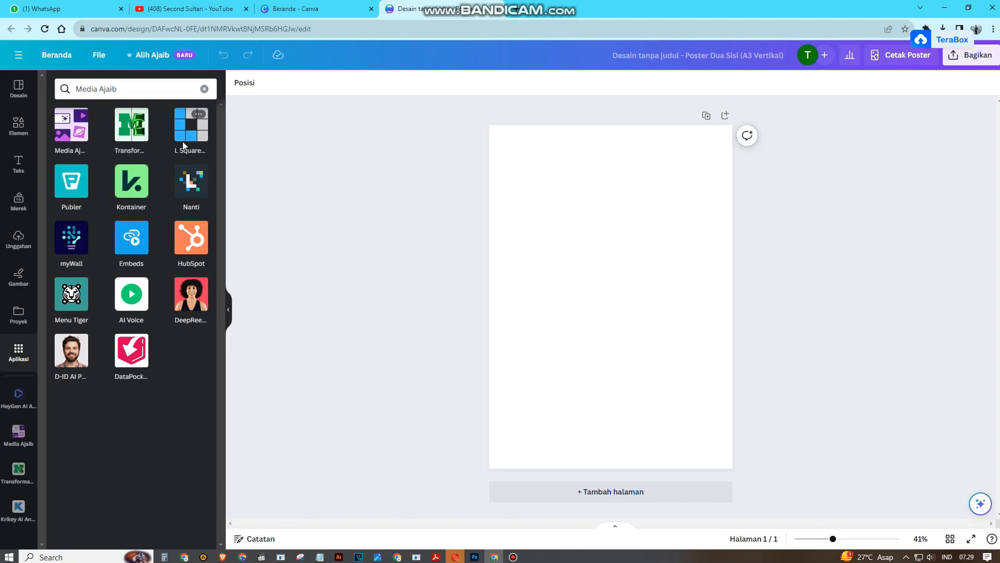
left_click(74, 134)
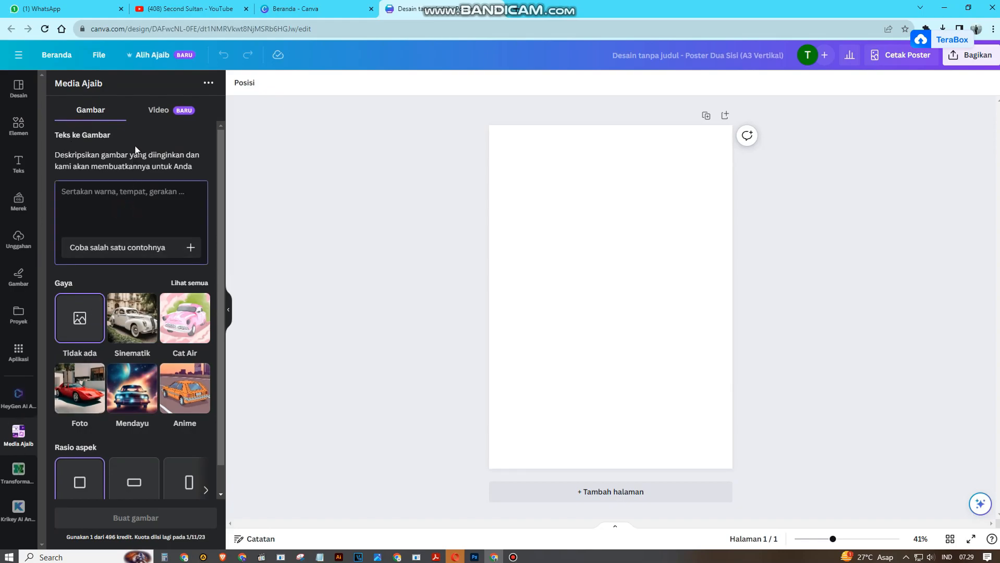
scroll(149, 313, "down", 2)
scroll(150, 319, "up", 2)
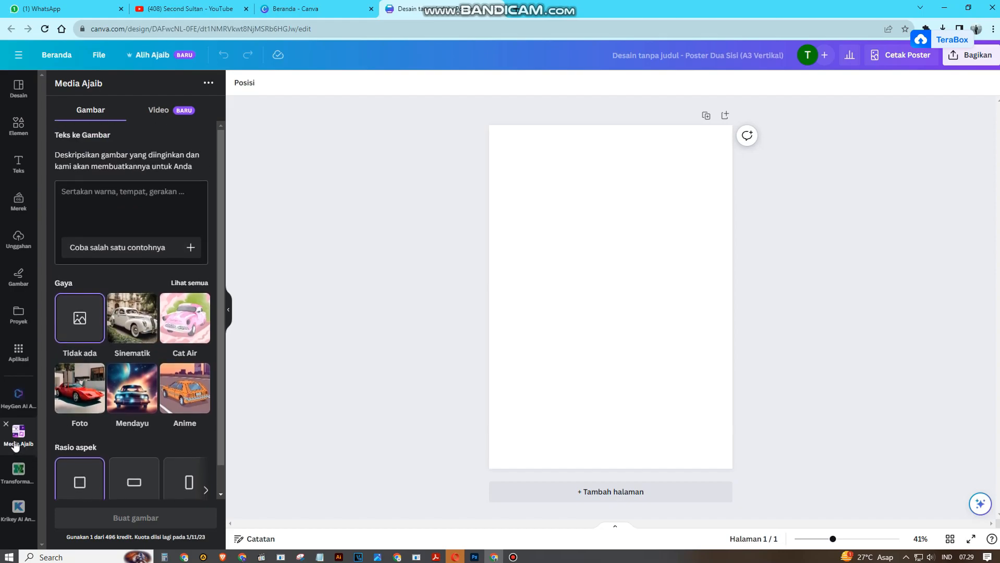
left_click(19, 359)
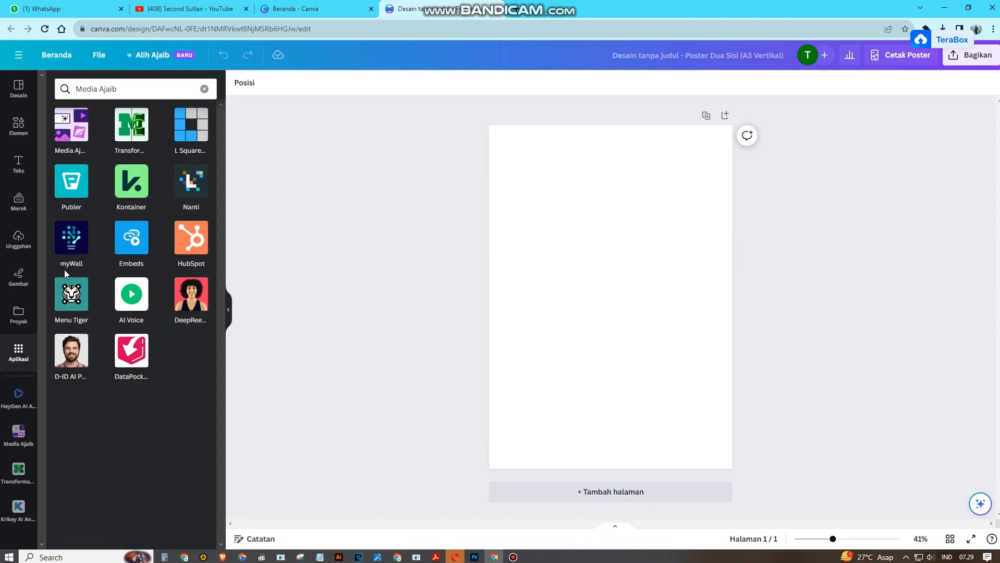
left_click(76, 137)
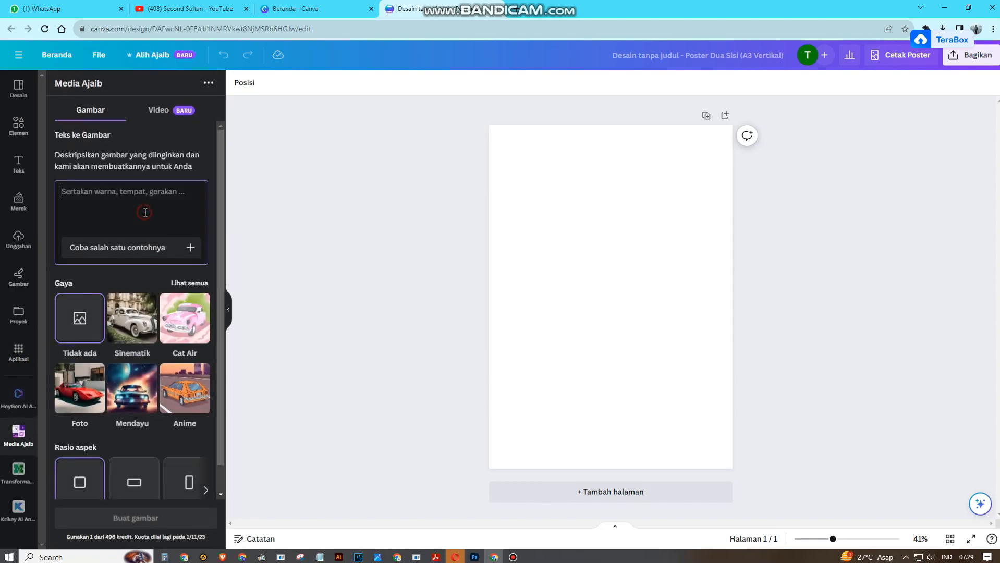
left_click(60, 141)
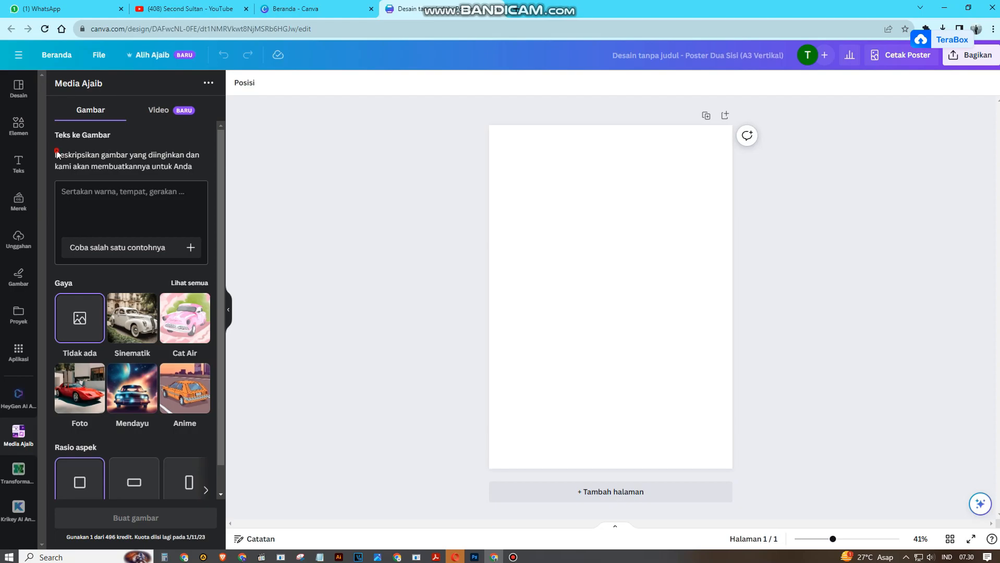
Enter "kucing berada di hutan" as the description of the image to generate.
left_click(145, 182)
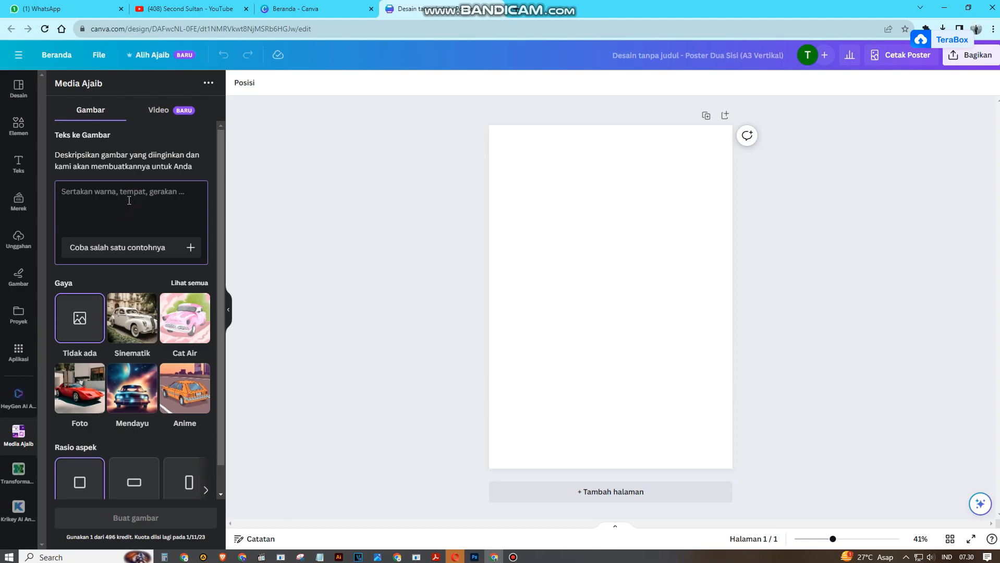
type("kucing")
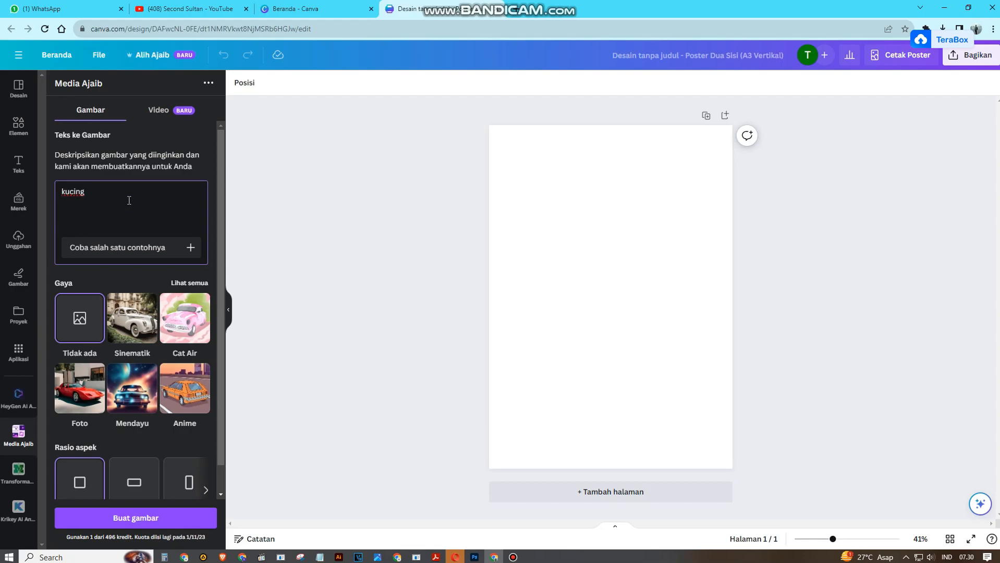
type(" berada di hutan")
Choose the Vertikal aspect ratio and the Sinematik style, and generate the images.
scroll(124, 329, "down", 1)
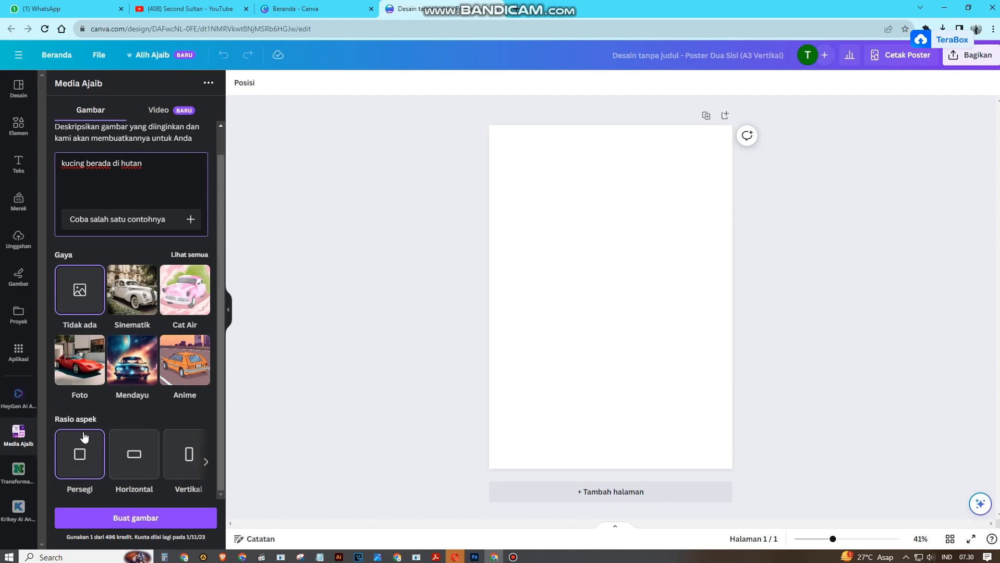
left_click(188, 461)
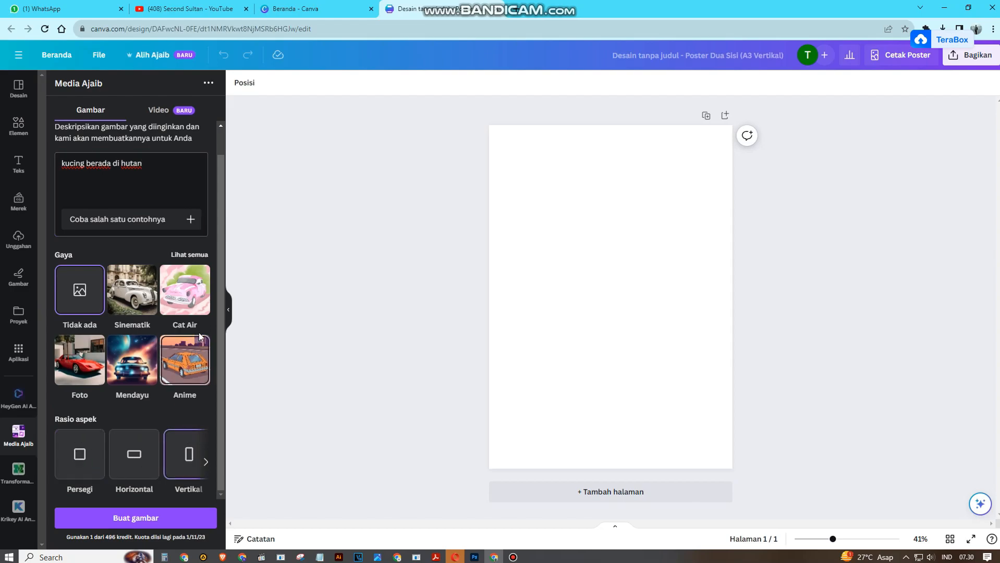
left_click(139, 289)
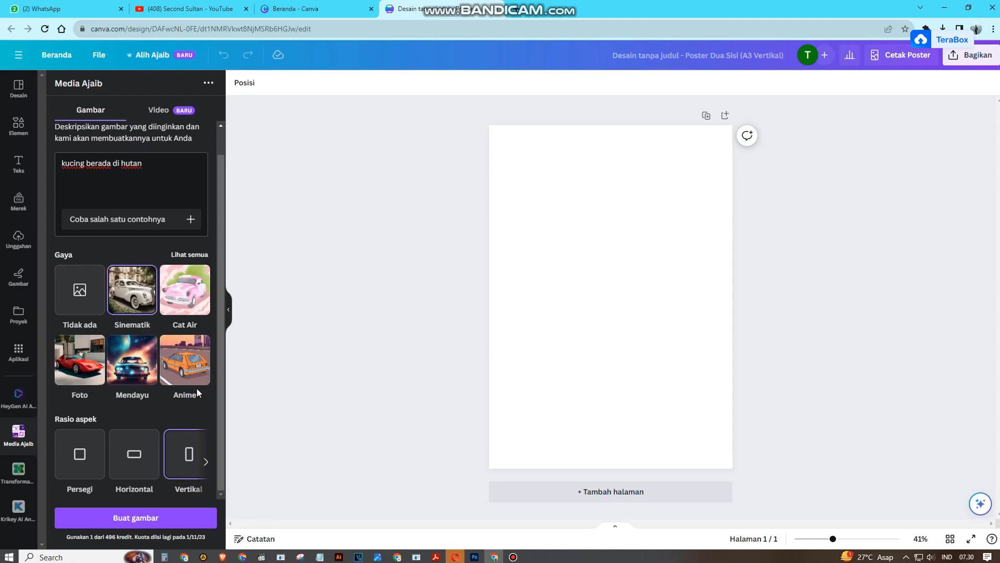
left_click_drag(152, 166, 52, 168)
left_click(147, 520)
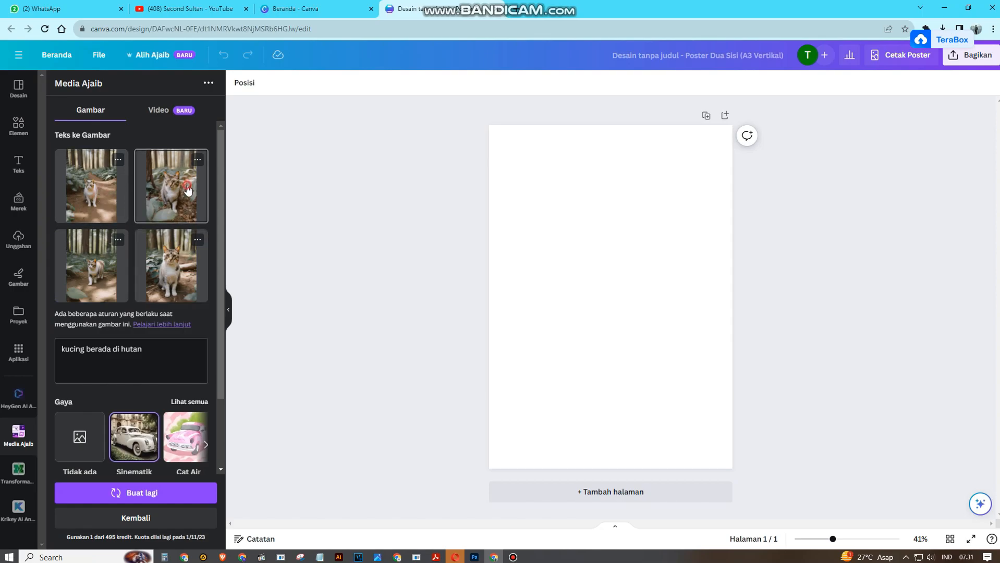
left_click(170, 195)
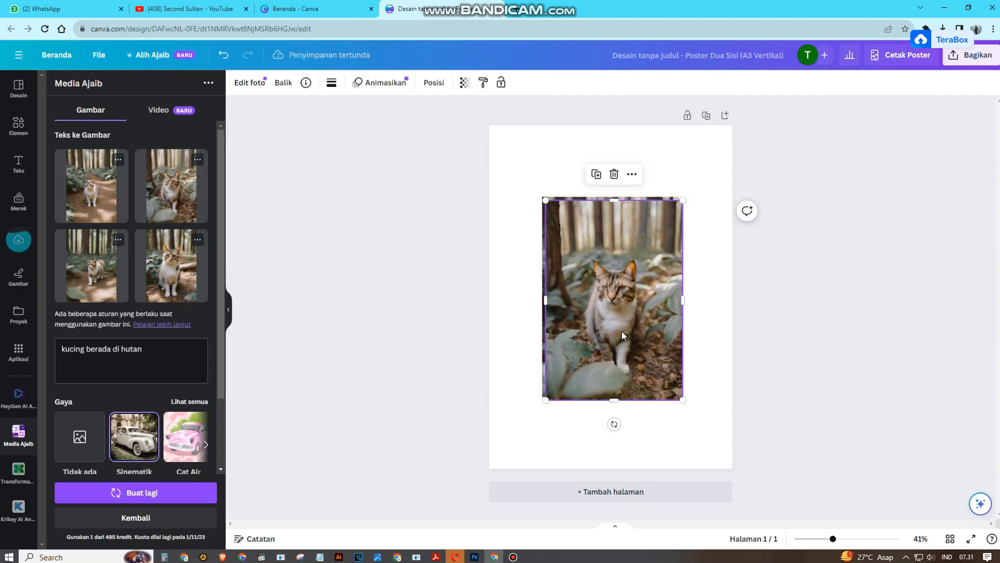
key("ctrl+z")
key("ctrl+z")
Add the second generated cat image to the poster and enlarge it until it covers the whole page.
left_click(171, 220)
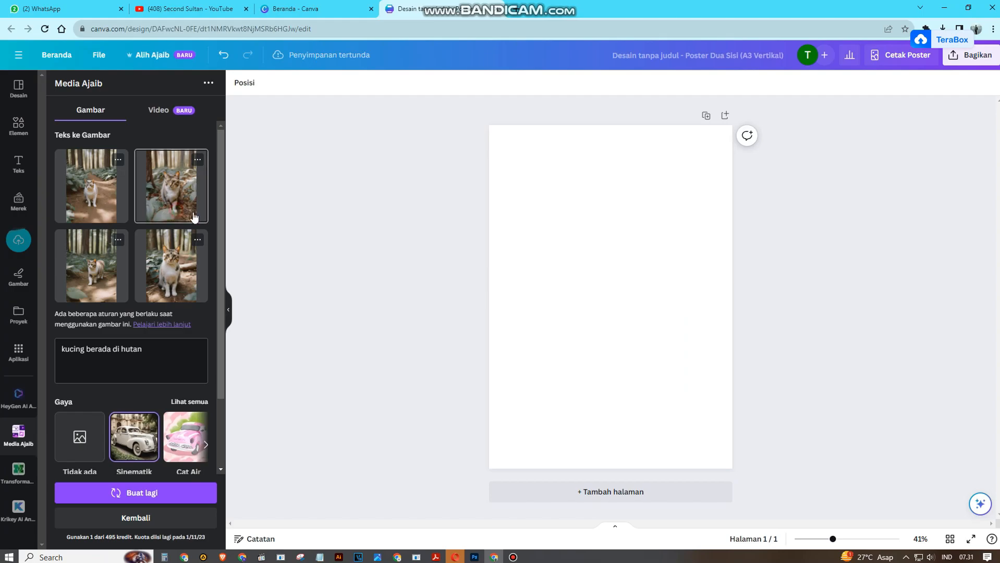
left_click_drag(599, 285, 544, 214)
left_click_drag(624, 325, 775, 462)
left_click_drag(686, 438, 686, 417)
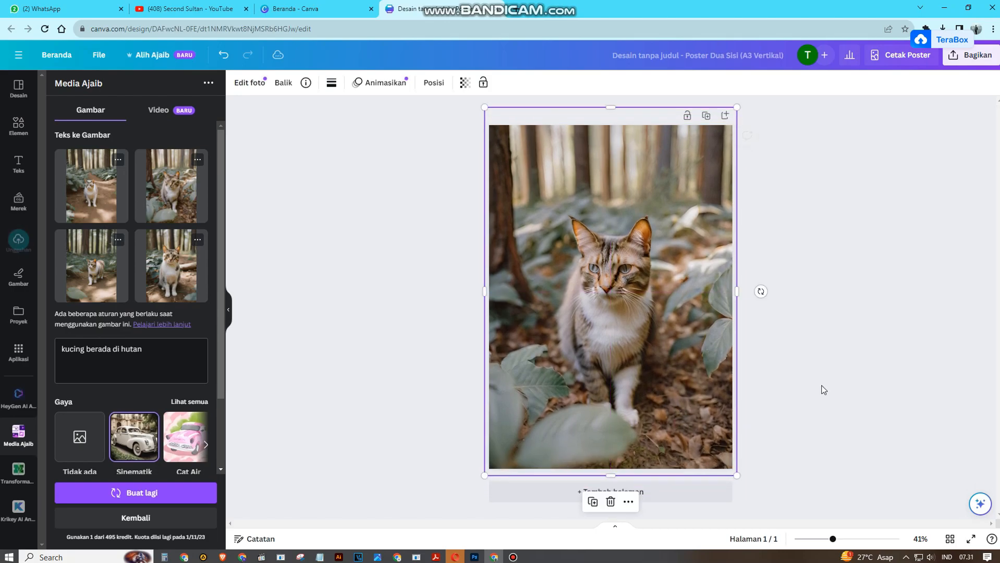
left_click(814, 387)
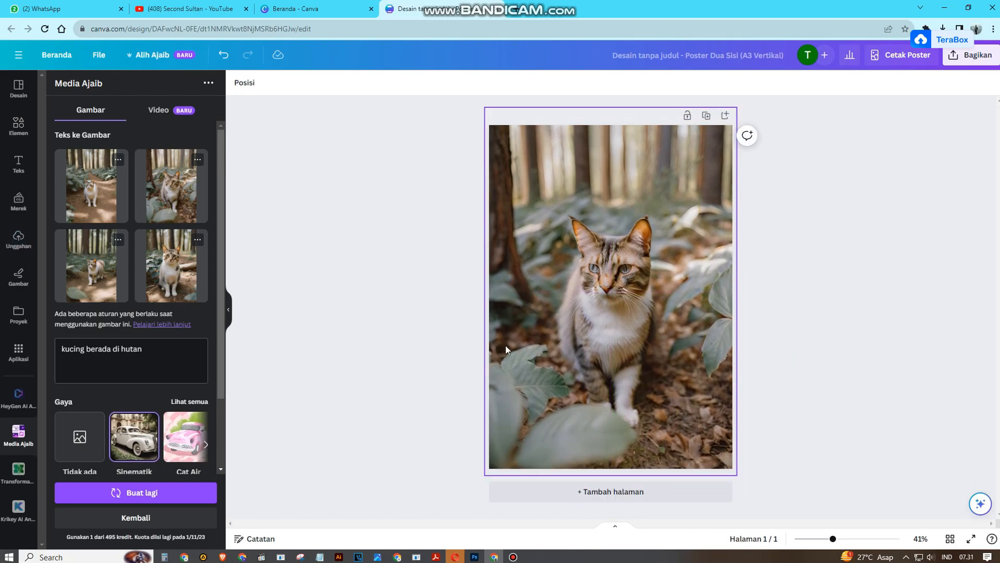
scroll(178, 433, "down", 2)
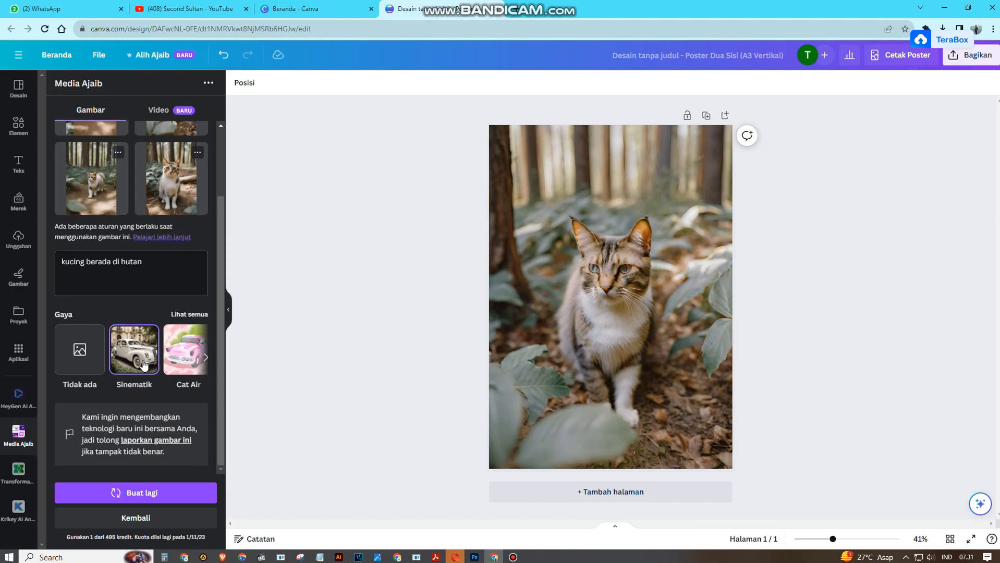
left_click(615, 312)
left_click(845, 295)
left_click_drag(155, 267, 61, 264)
left_click(778, 317)
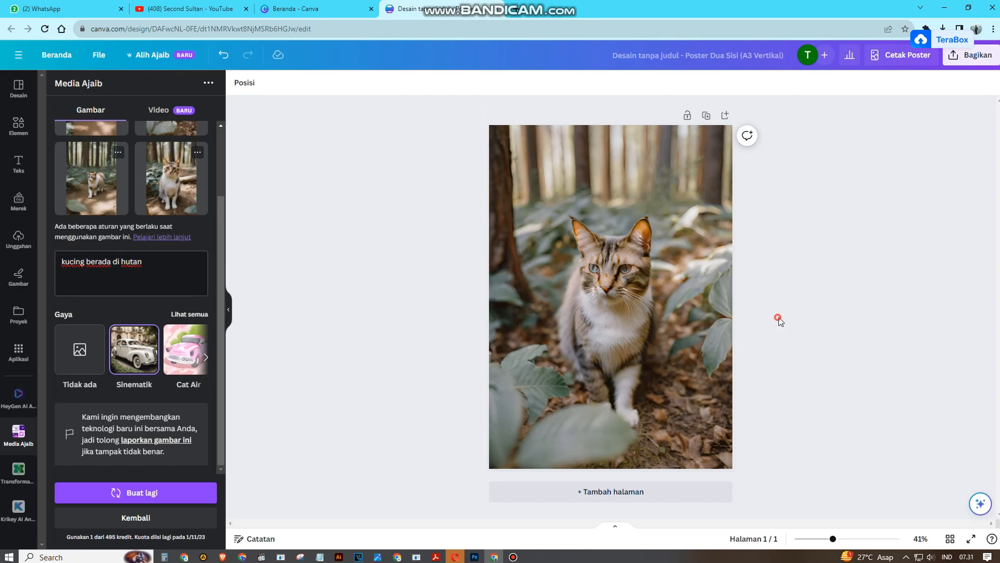
left_click(700, 316)
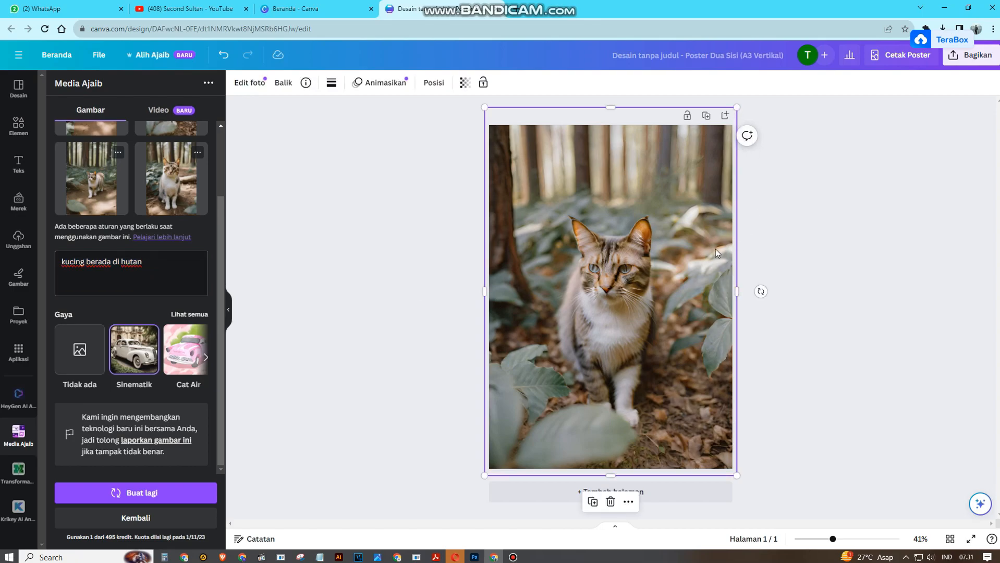
left_click(842, 277)
left_click(706, 268)
left_click(409, 305)
left_click(716, 267)
left_click(791, 477)
Delete the cat image from the poster page.
left_click(685, 401)
key("Delete")
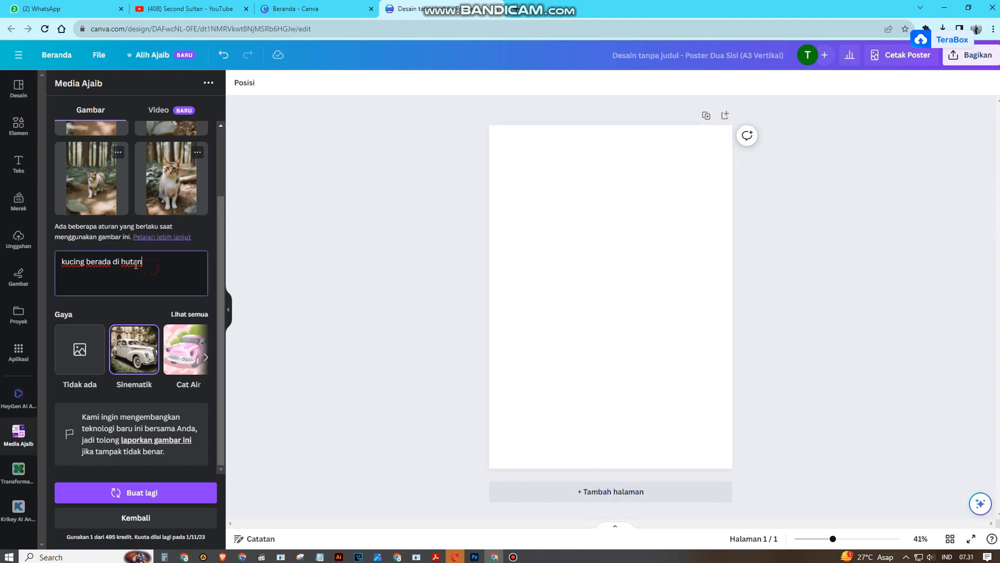
Replace the image description with "anak anak bermain bola di hutan".
left_click_drag(142, 262, 59, 262)
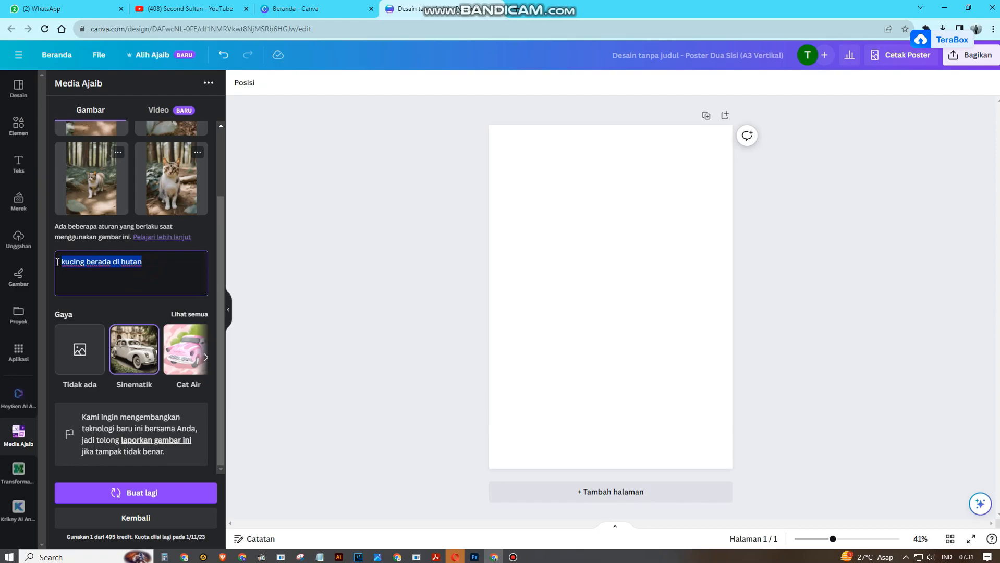
type("m")
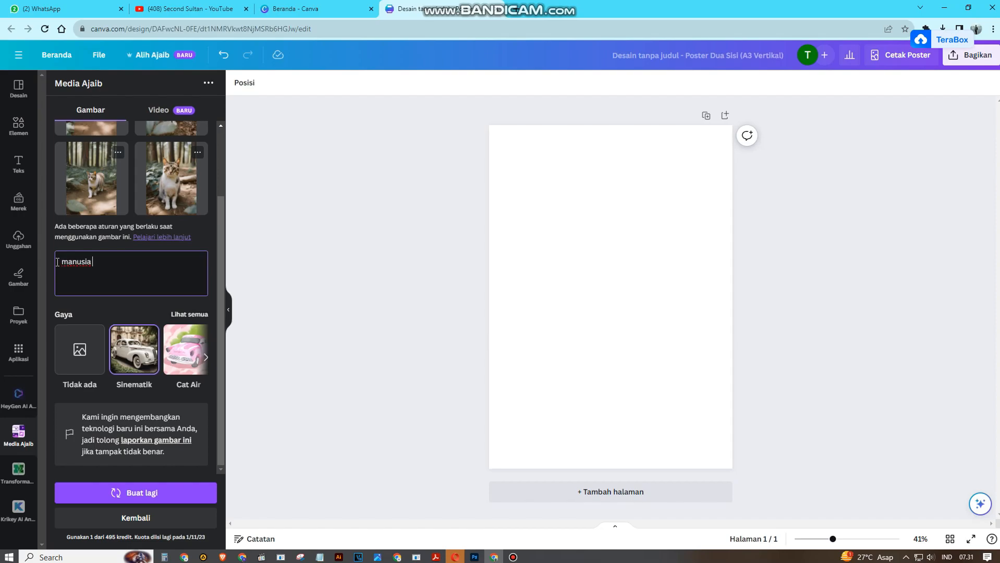
type("anusia")
key("BackSpace")
key("BackSpace")
key("BackSpace")
key("BackSpace")
key("BackSpace")
key("BackSpace")
key("BackSpace")
type("anak anak ")
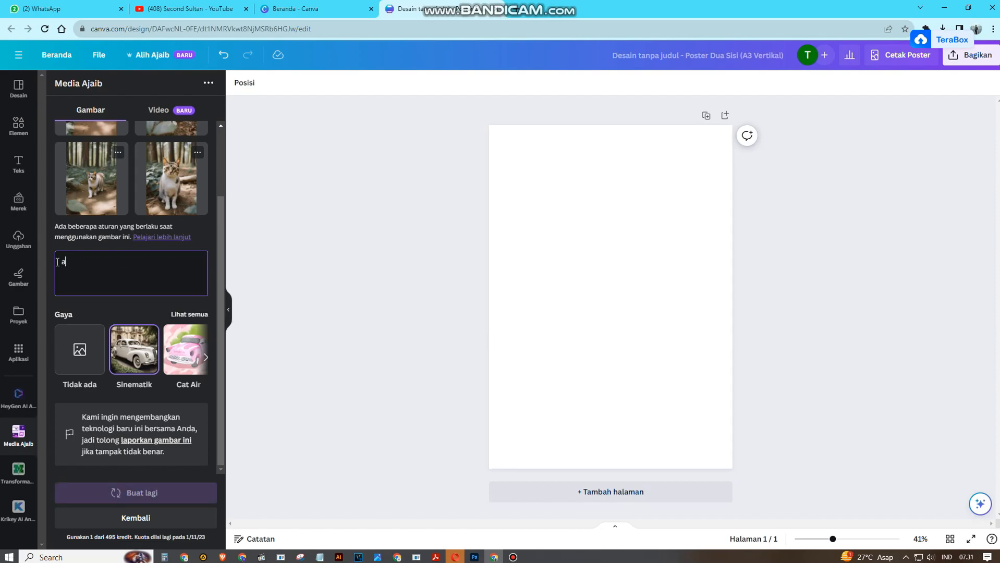
type("bermain bola di hutan")
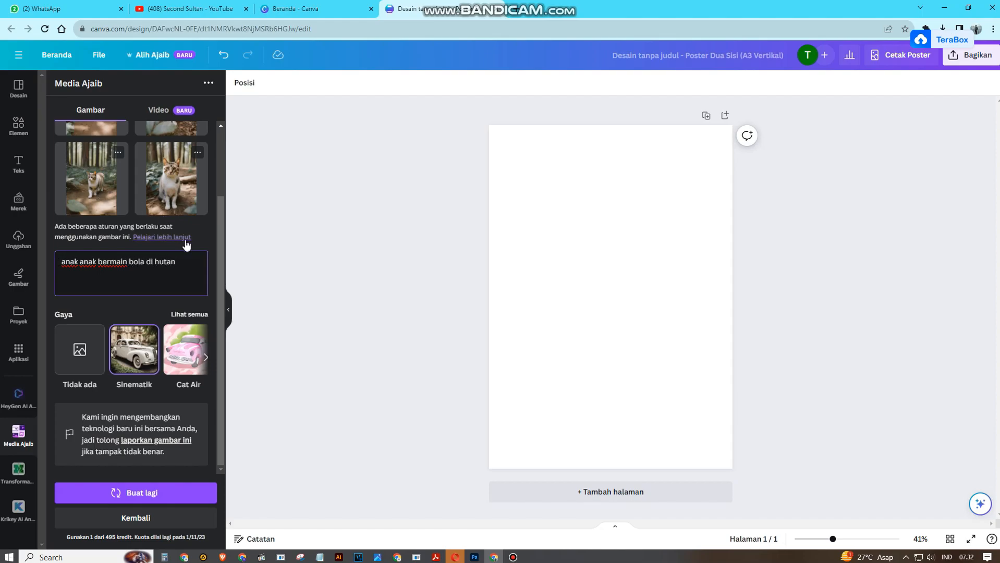
Choose the 3D style from the full style list and generate a new set of images.
left_click(188, 314)
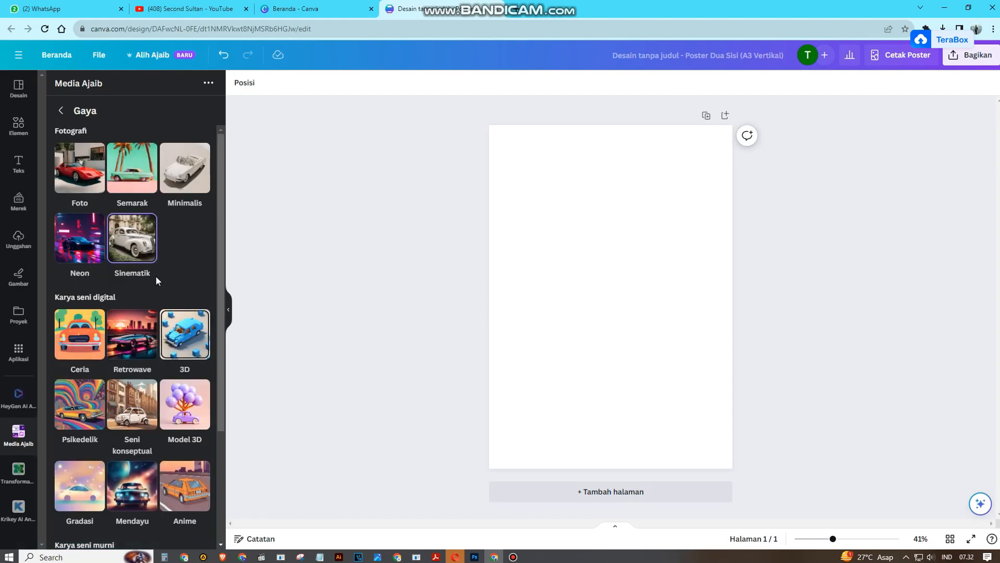
left_click(188, 336)
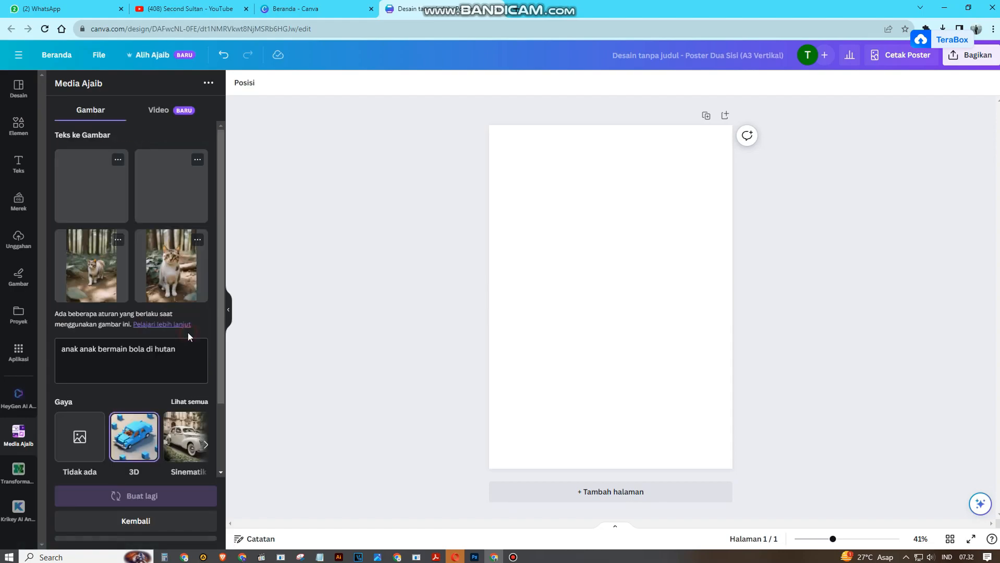
scroll(164, 453, "down", 2)
scroll(164, 452, "down", 1)
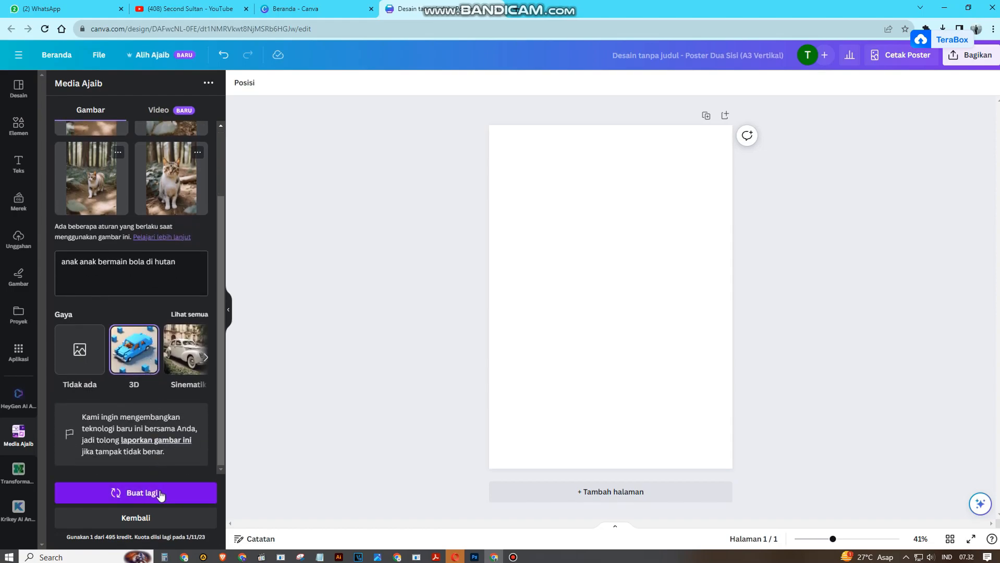
left_click(174, 498)
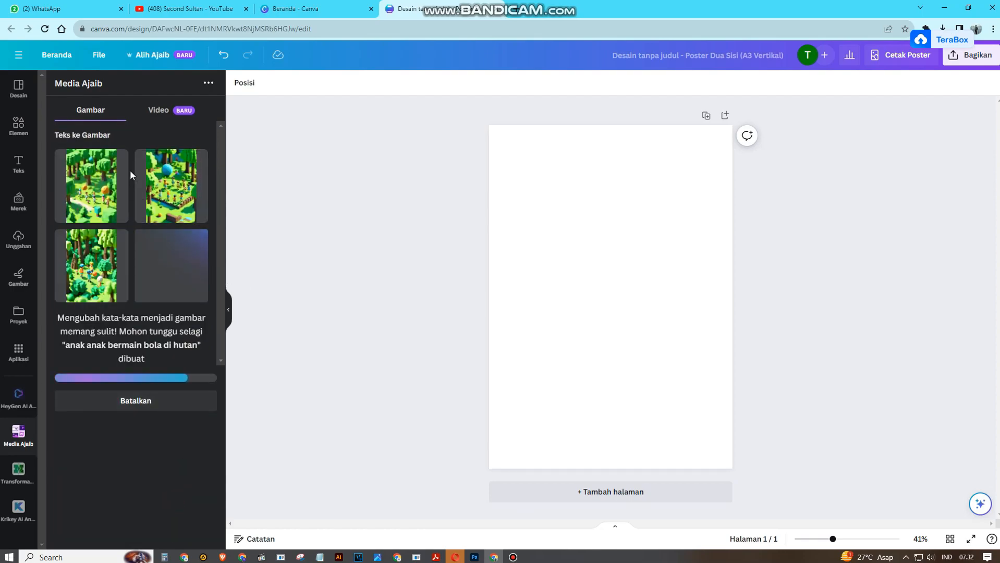
Add the first generated image of the children to the poster and enlarge it until it covers the whole page.
left_click(95, 188)
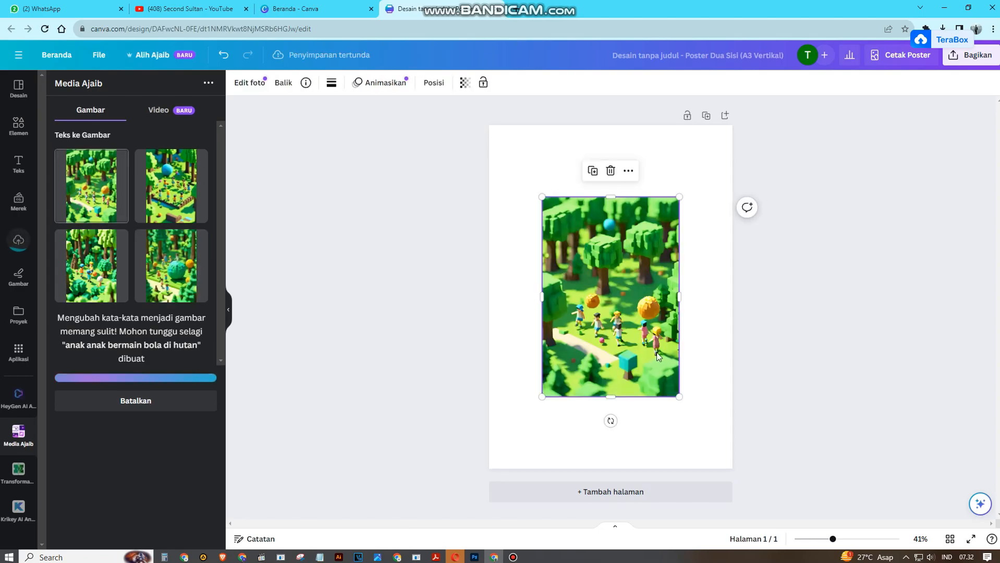
left_click_drag(650, 338, 598, 264)
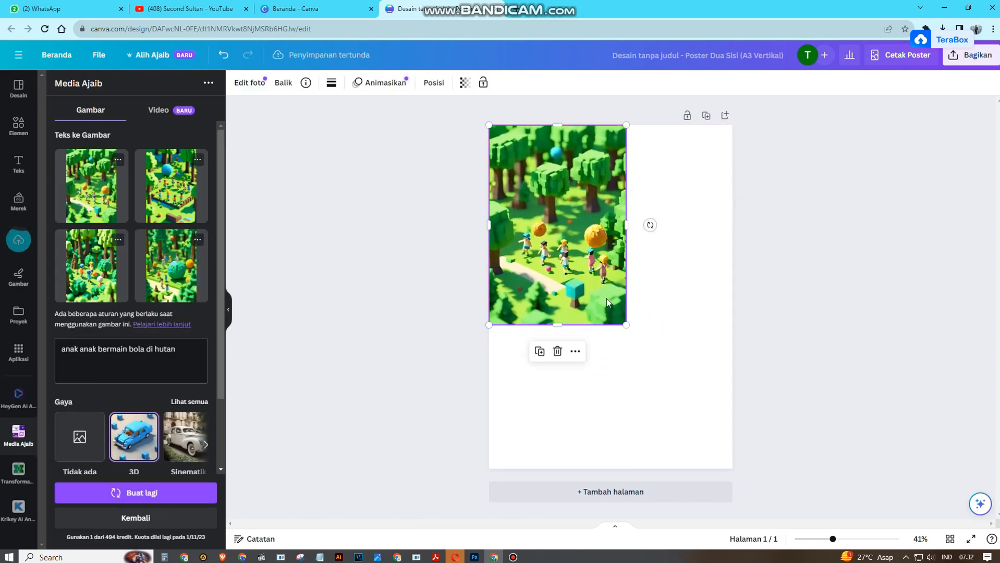
left_click_drag(625, 328, 746, 481)
left_click_drag(696, 434, 696, 412)
left_click(755, 405)
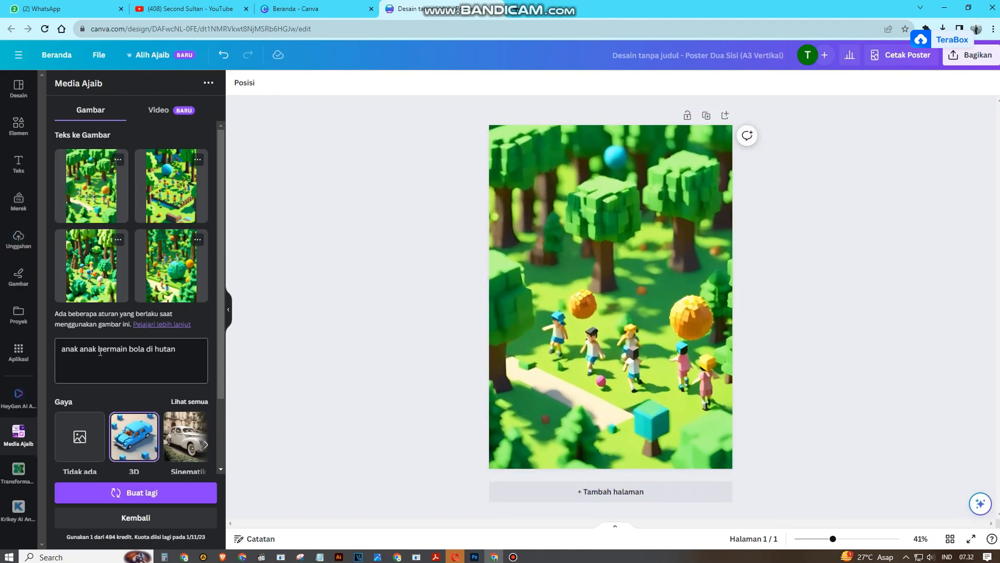
left_click_drag(70, 353, 161, 353)
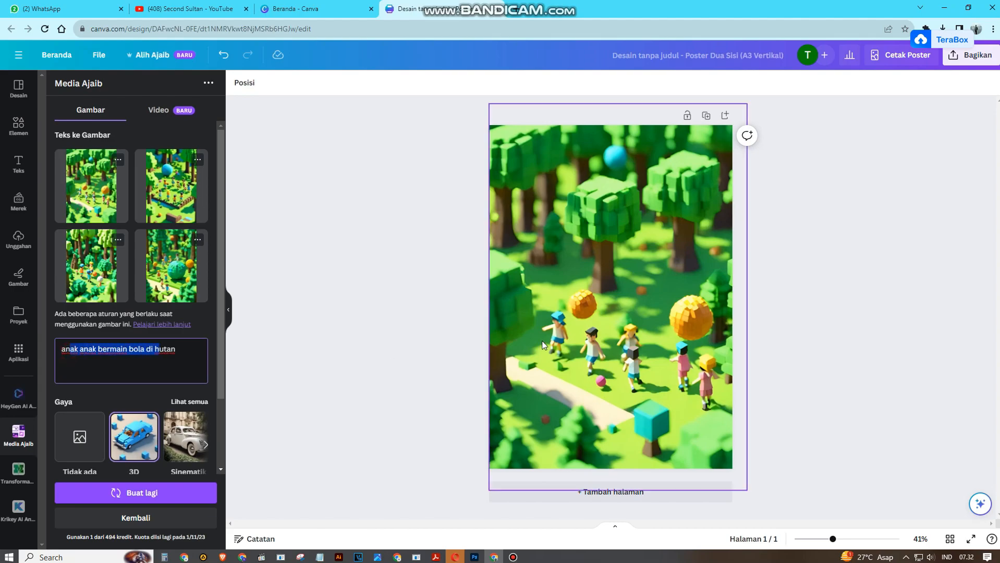
left_click(822, 315)
left_click(646, 225)
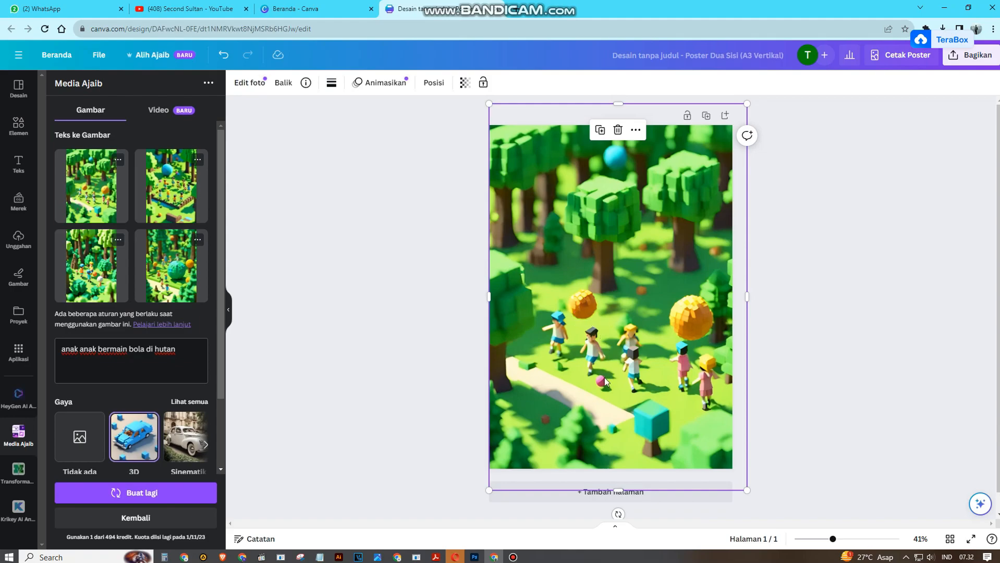
left_click(400, 384)
left_click(615, 380)
scroll(137, 392, "down", 2)
scroll(138, 391, "up", 2)
key("Delete")
key("ctrl+z")
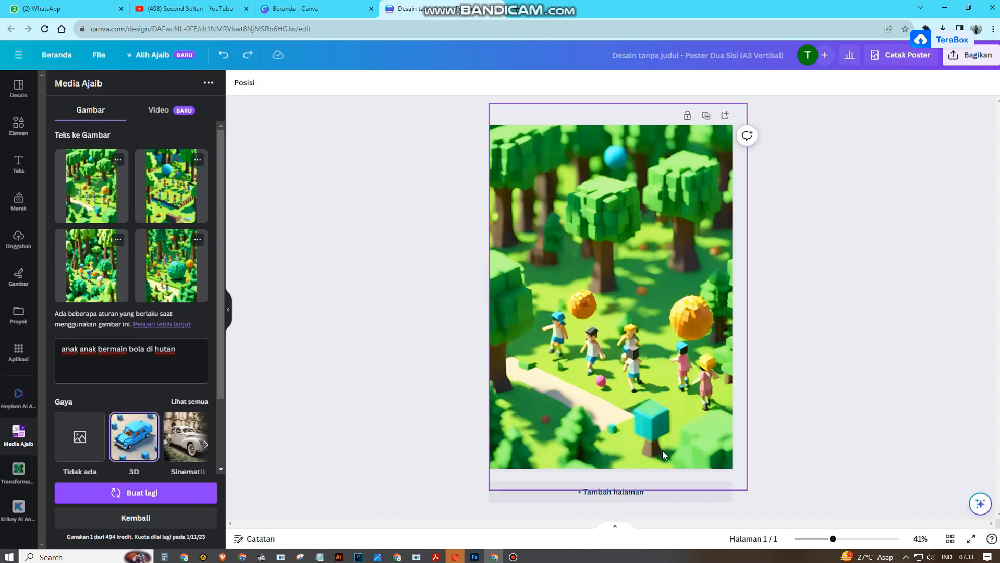
Add a second blank page to the poster and check the Video section of Media Ajaib before returning to Gambar.
left_click(597, 493)
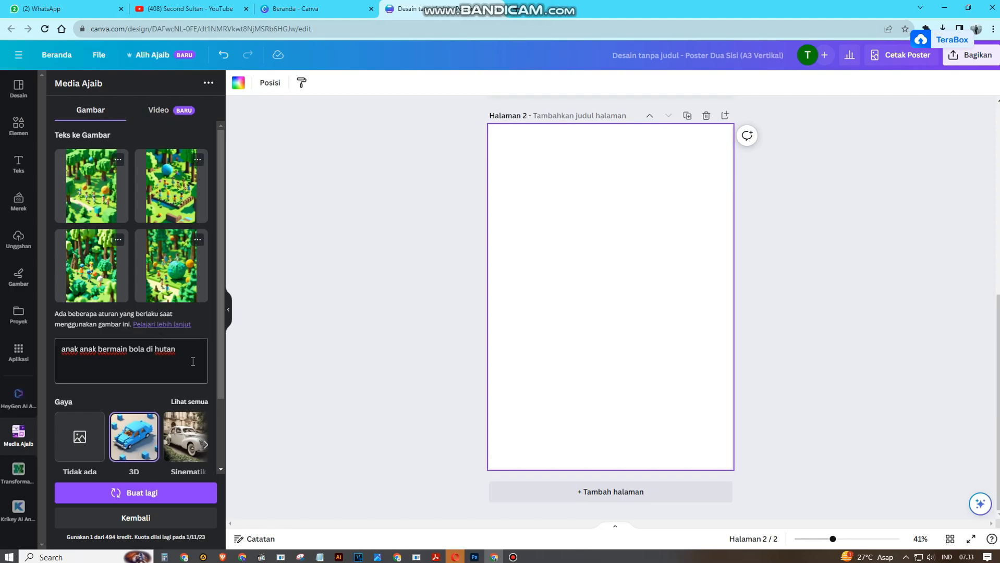
left_click_drag(186, 353, 123, 339)
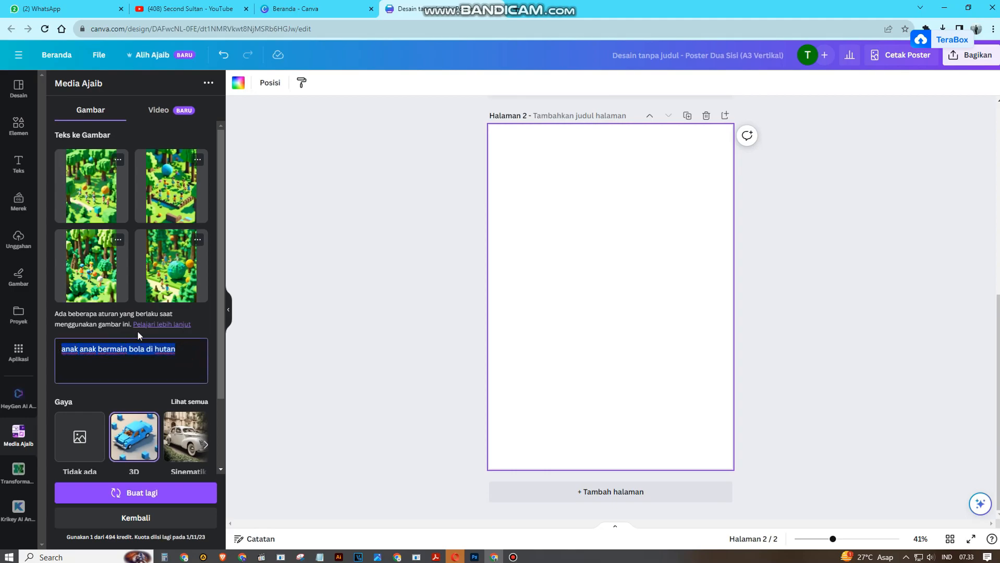
left_click(159, 112)
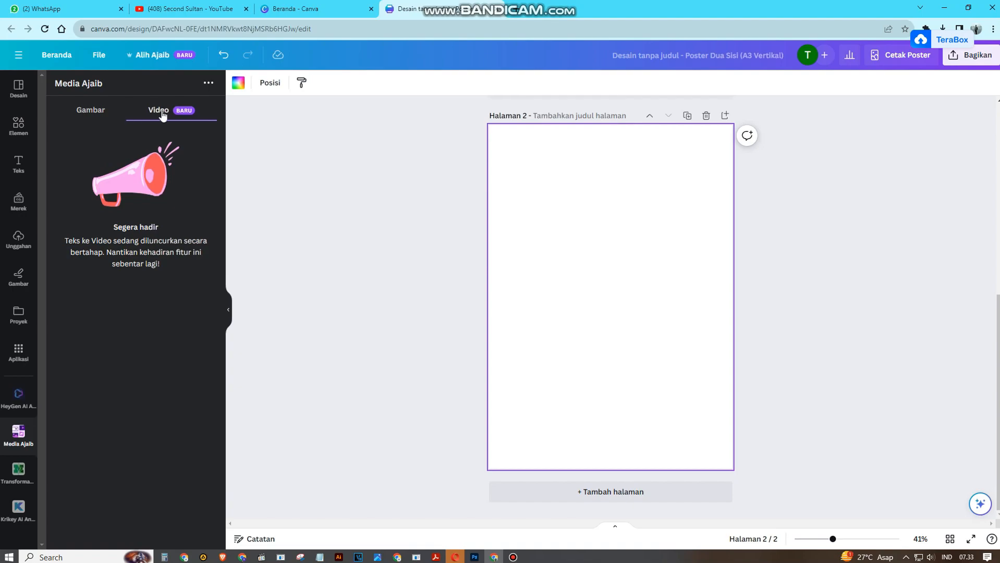
left_click(301, 163)
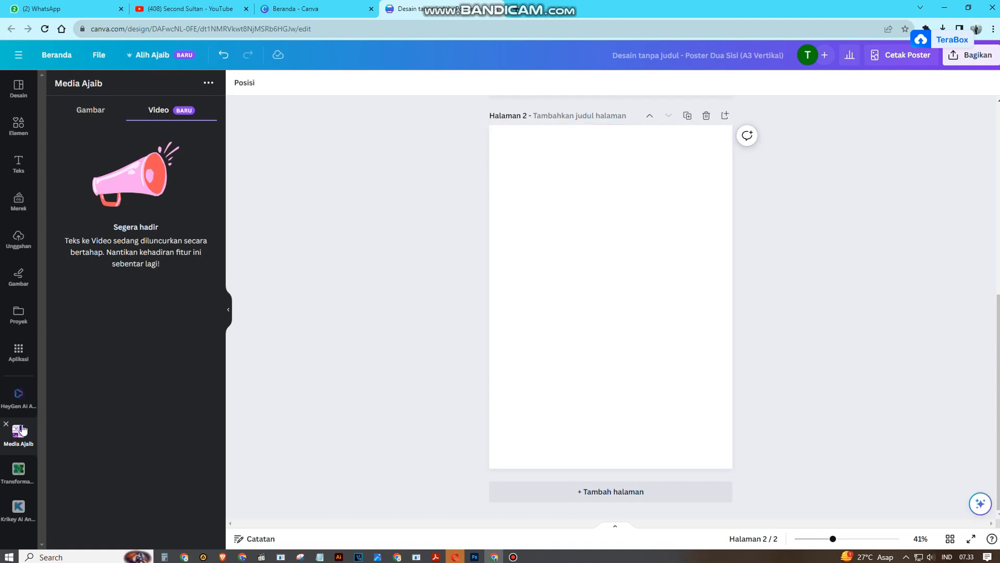
left_click(92, 110)
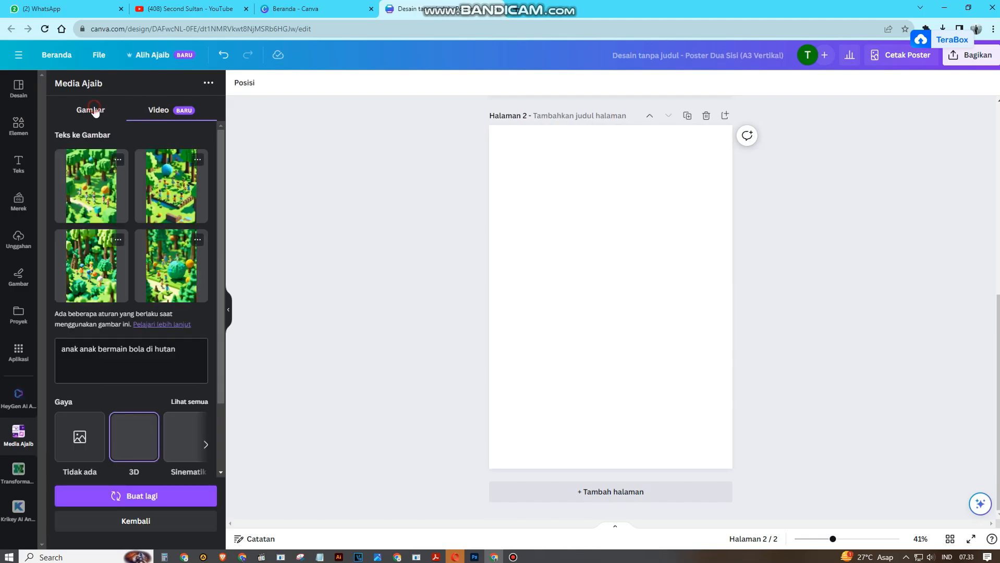
Search the apps for "ajaib" and open Transformasi Ajaib.
left_click(23, 354)
left_click(158, 85)
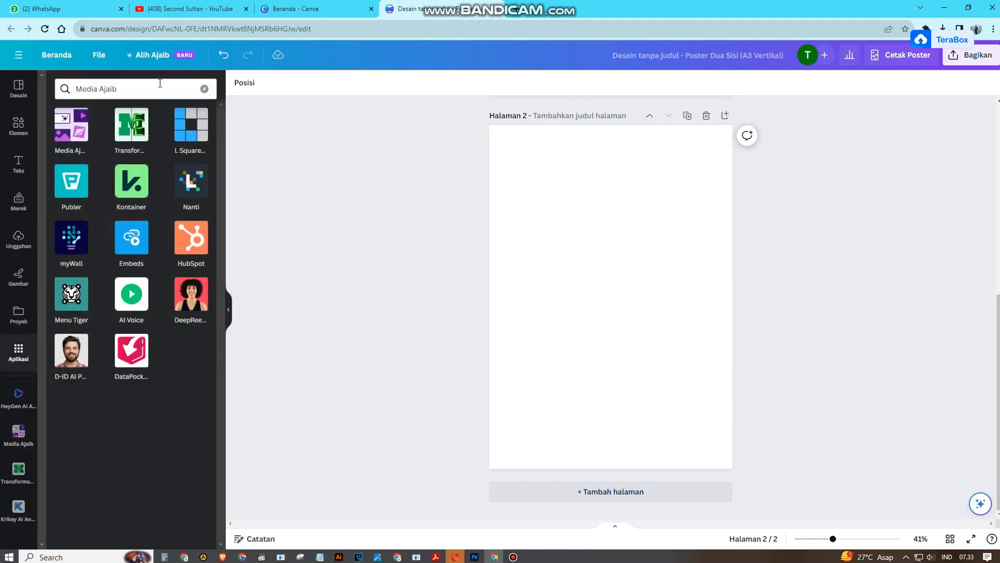
left_click_drag(158, 83, 36, 92)
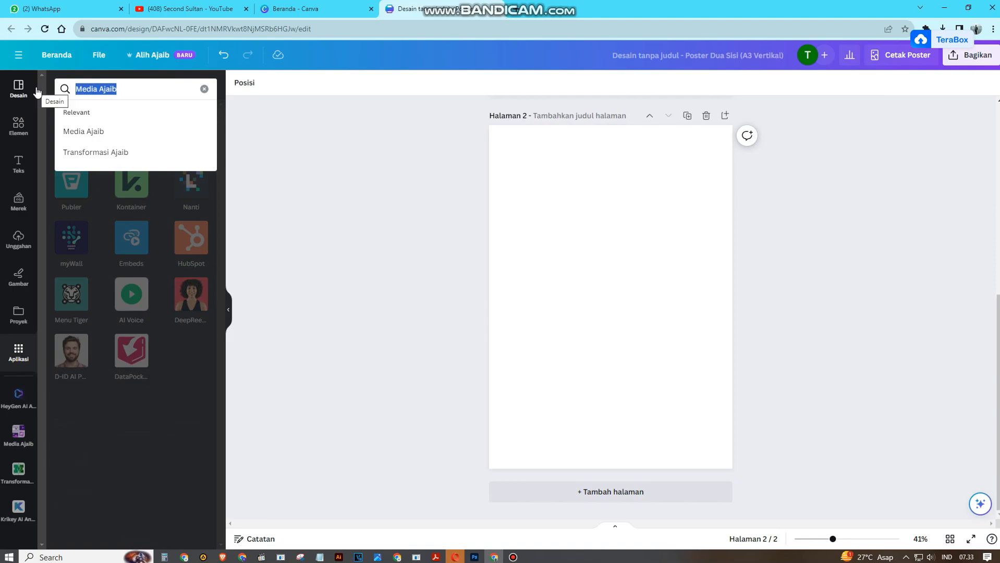
type("ajaib")
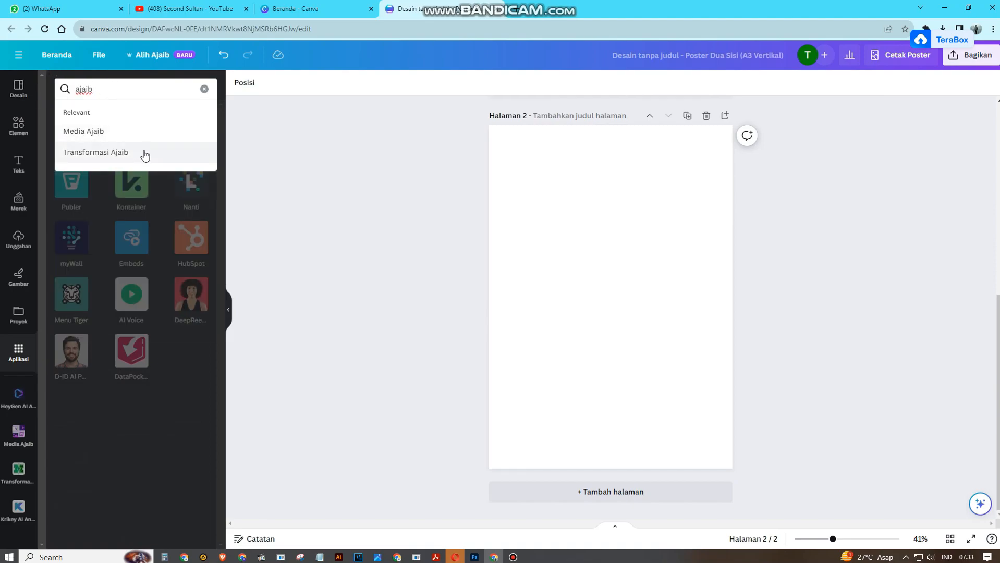
left_click(145, 153)
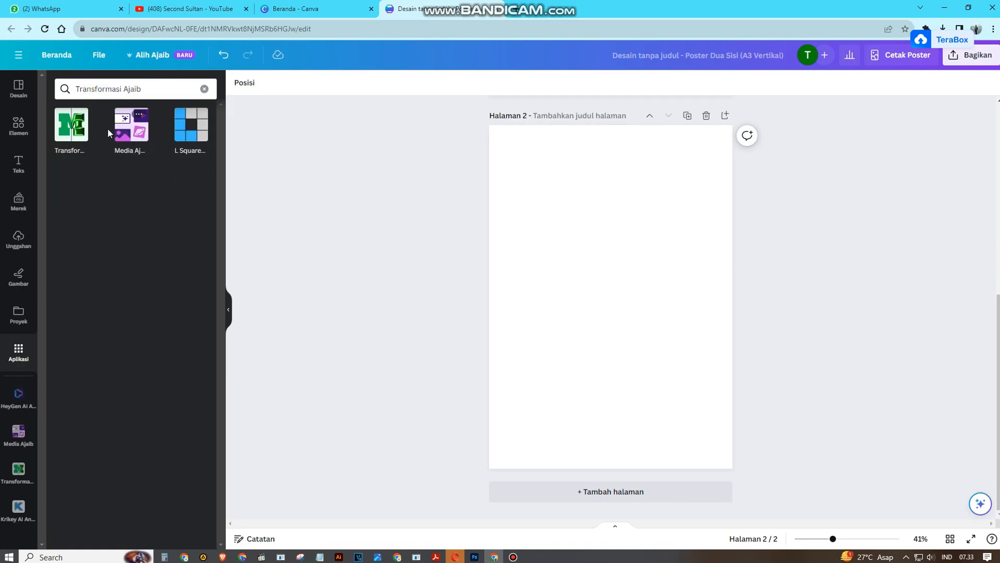
left_click(74, 136)
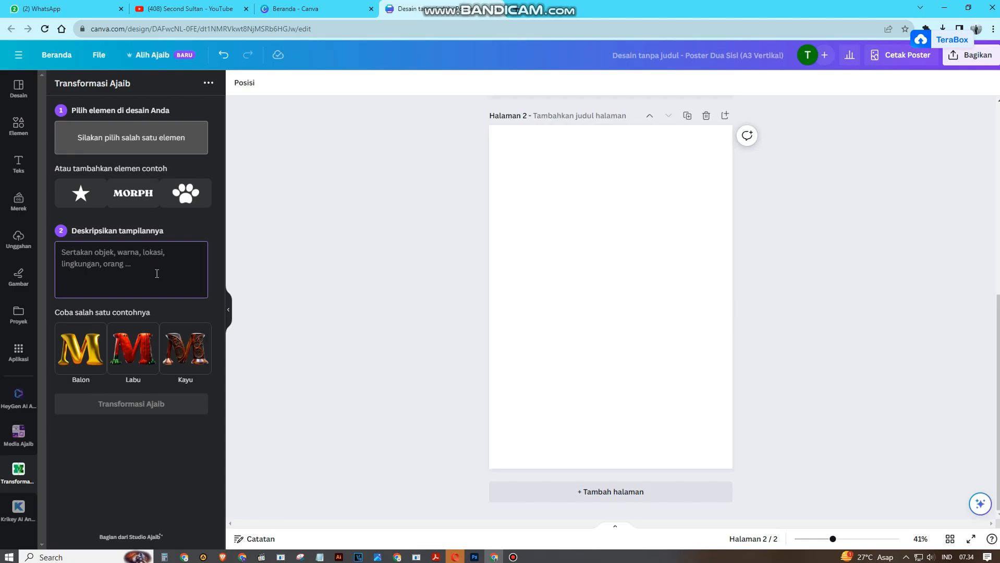
Add the MORPH sample text to page 2 as the element to transform.
left_click(125, 138)
left_click(137, 195)
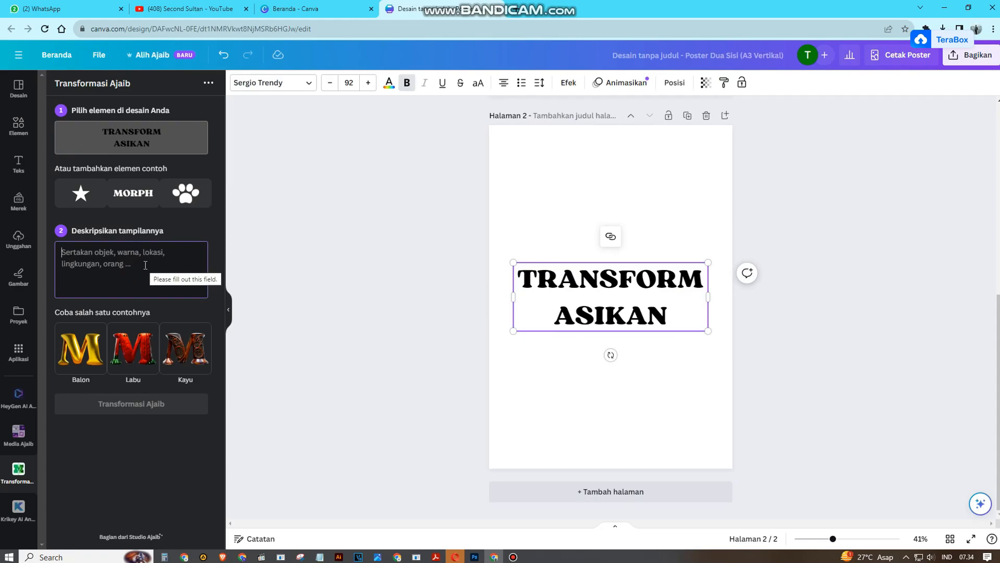
left_click(138, 136)
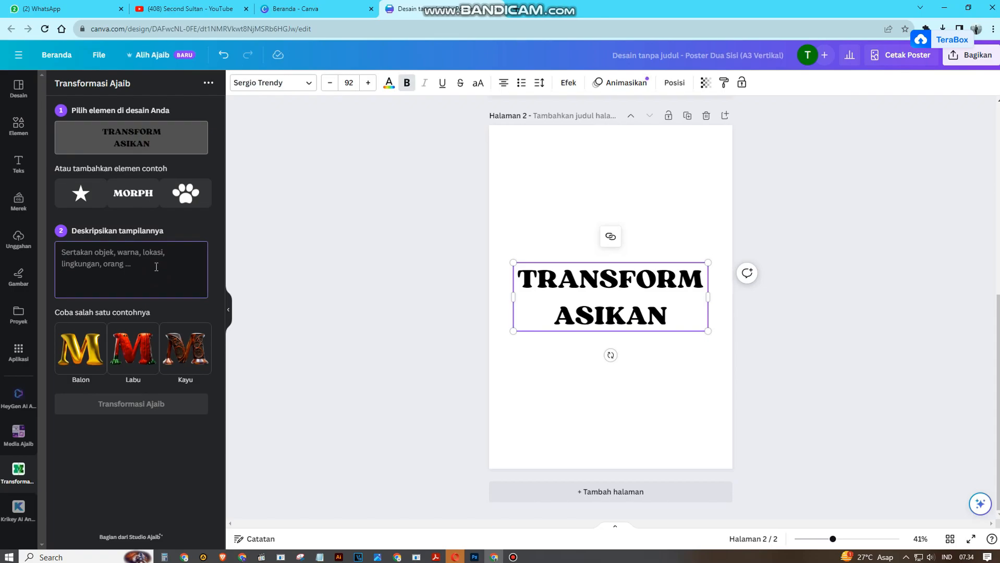
Pick the Labu example, keeping "Labu Halloween" as the description, and generate the transformed text.
left_click(133, 357)
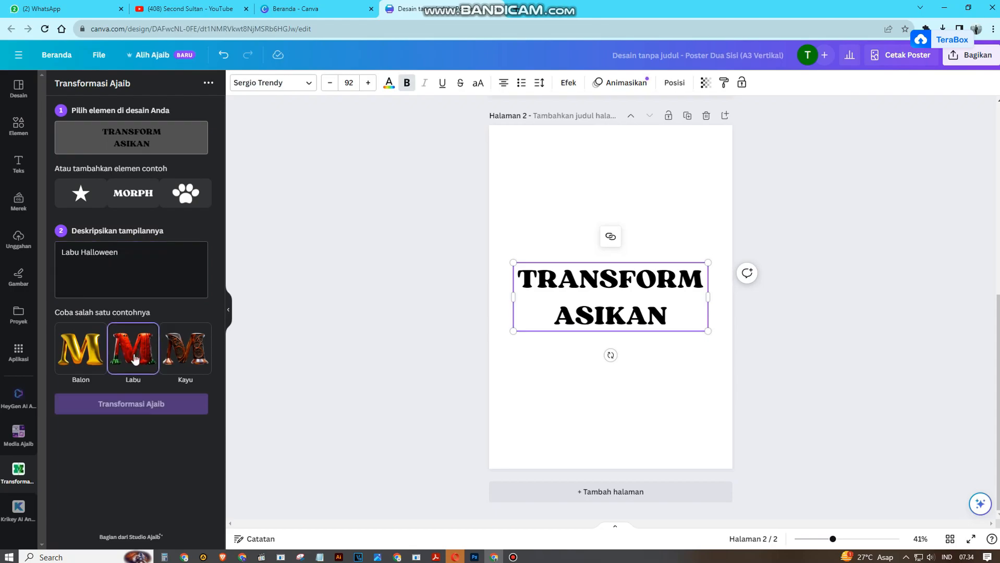
left_click_drag(135, 257, 52, 254)
left_click(127, 265)
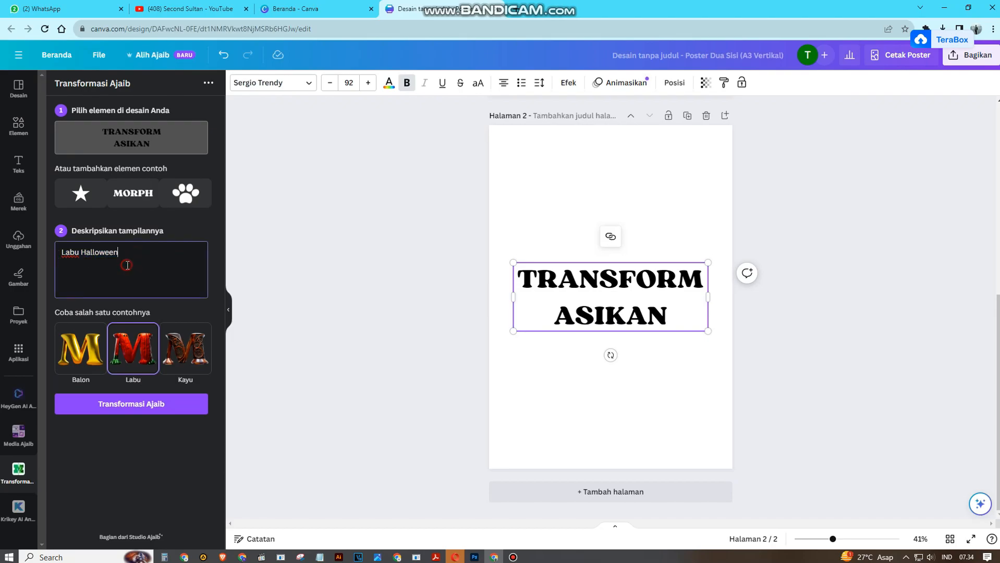
left_click(149, 412)
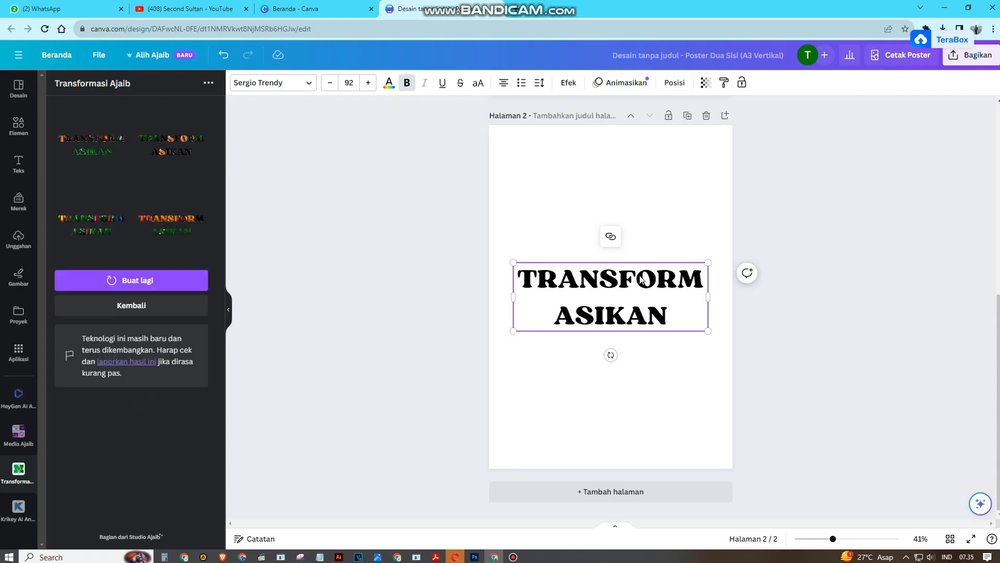
Delete the plain black text from page 2 and add the second generated version of it.
key("Delete")
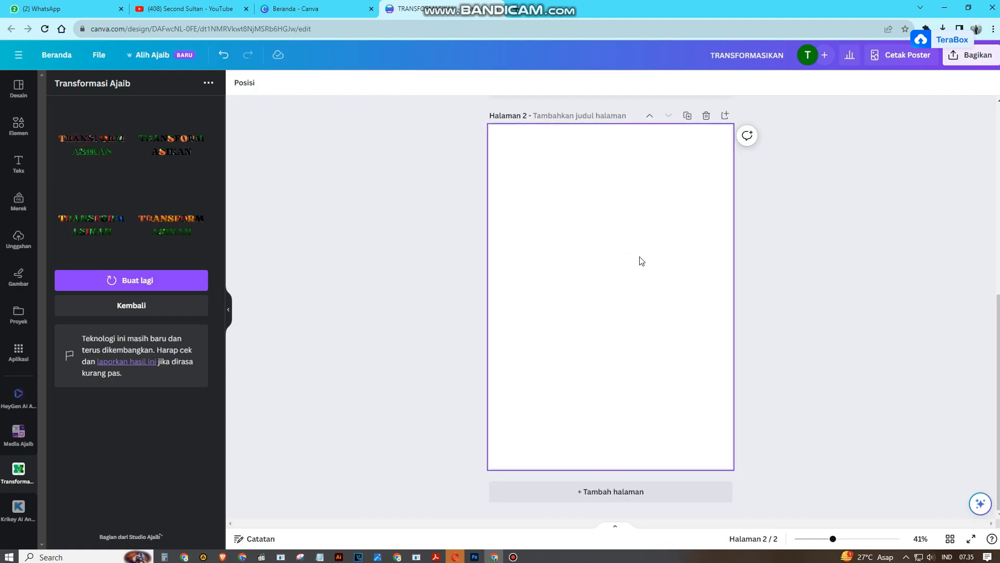
key("ctrl+z")
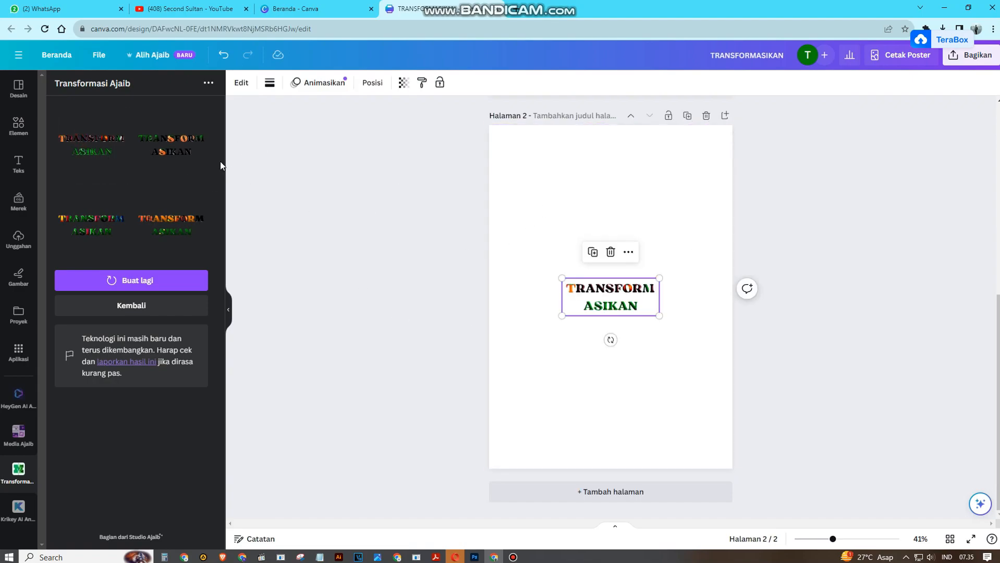
Enlarge the transformed text to about two thirds of the page width and move it into the page's upper half.
left_click_drag(661, 277, 748, 251)
left_click_drag(694, 285, 698, 248)
left_click(735, 314)
left_click(704, 297)
left_click(702, 353)
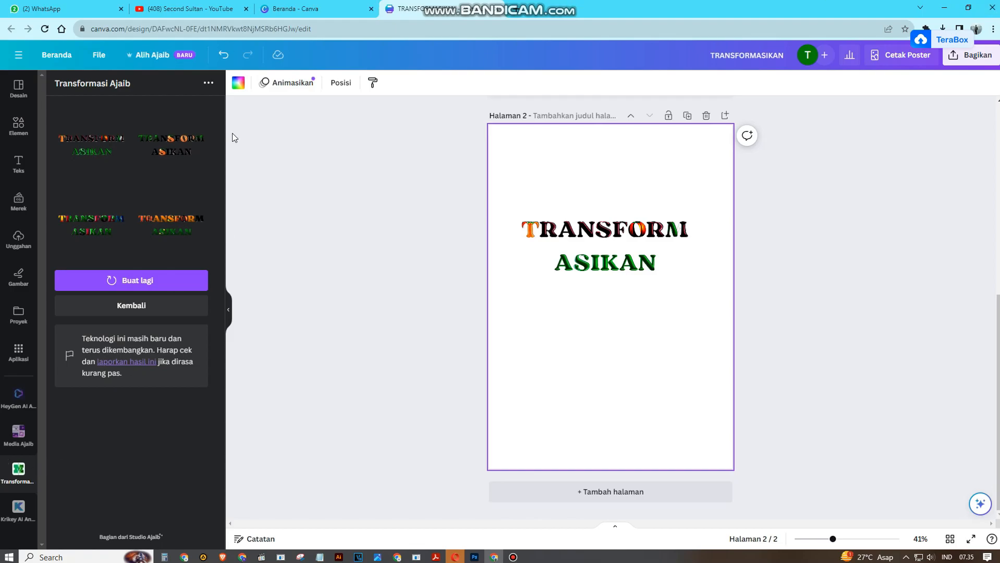
left_click(557, 252)
left_click(401, 291)
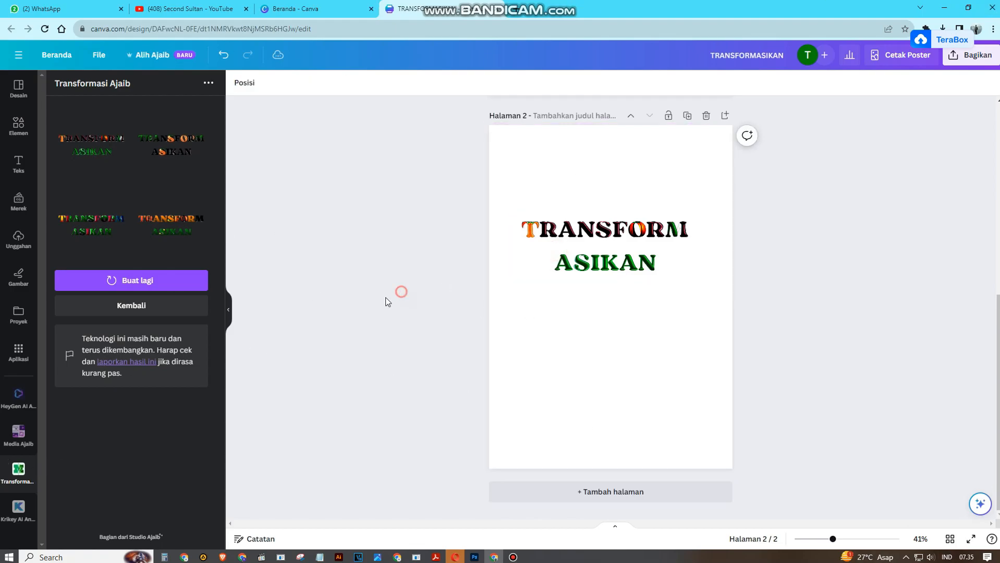
Search the app library for "ai".
left_click(19, 516)
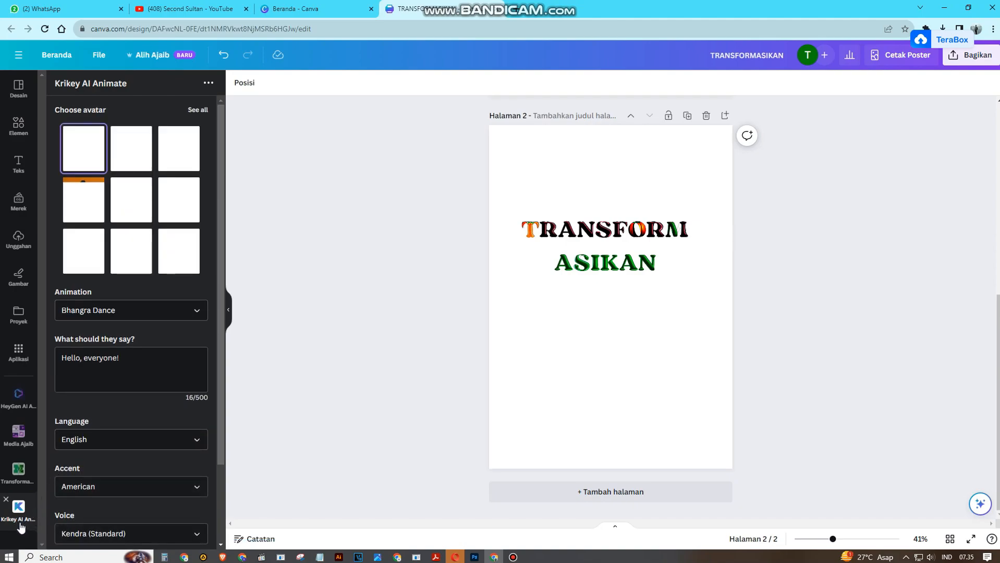
left_click(18, 352)
left_click(149, 92)
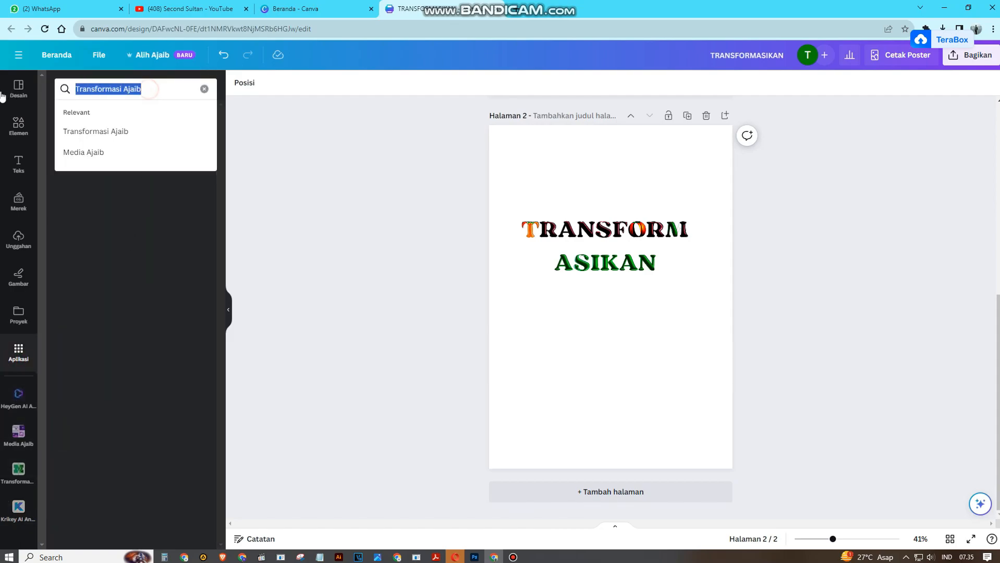
type("ai")
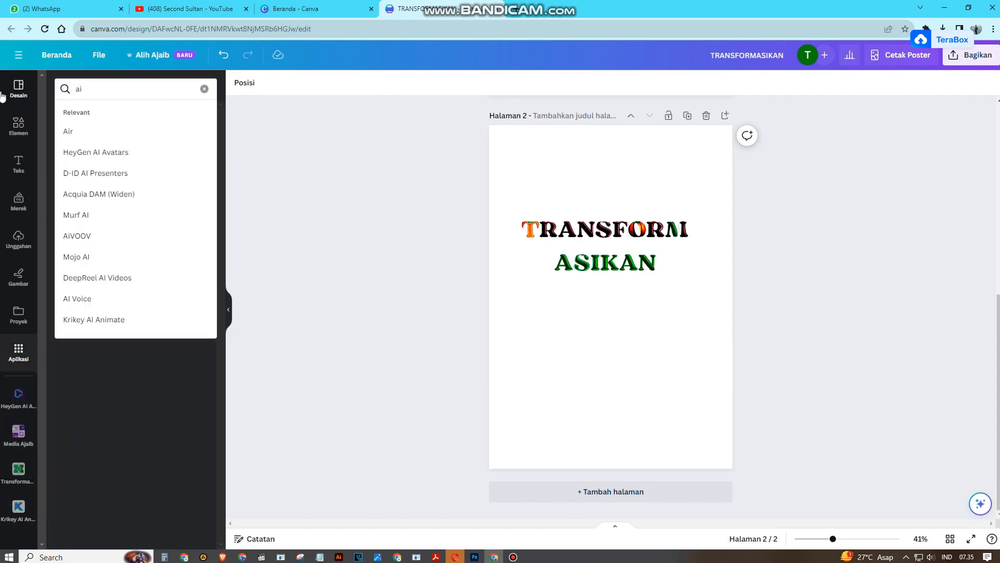
key("Return")
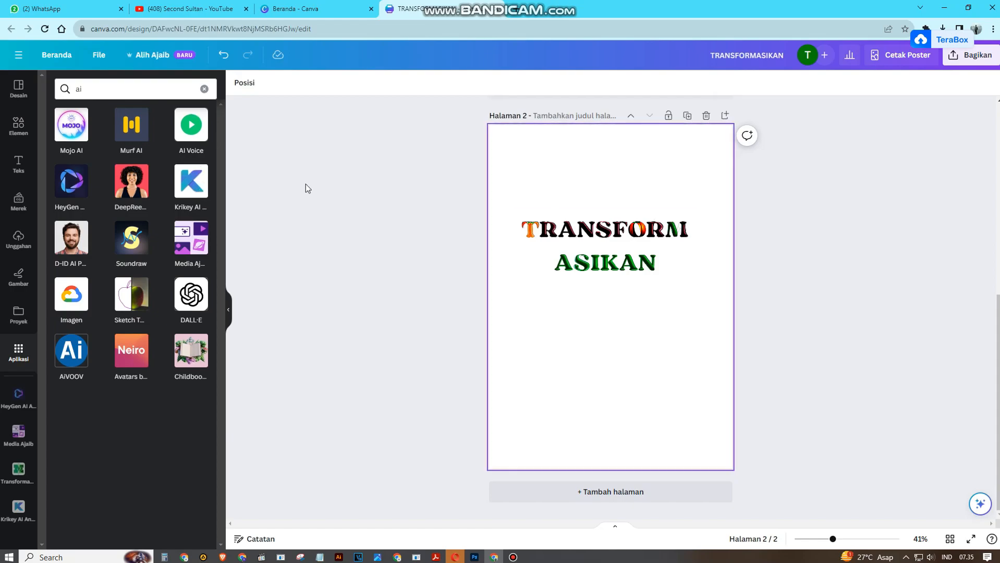
Open Krikey AI Animate, choose the second avatar in the first row and select the whole sample speech text.
left_click(197, 188)
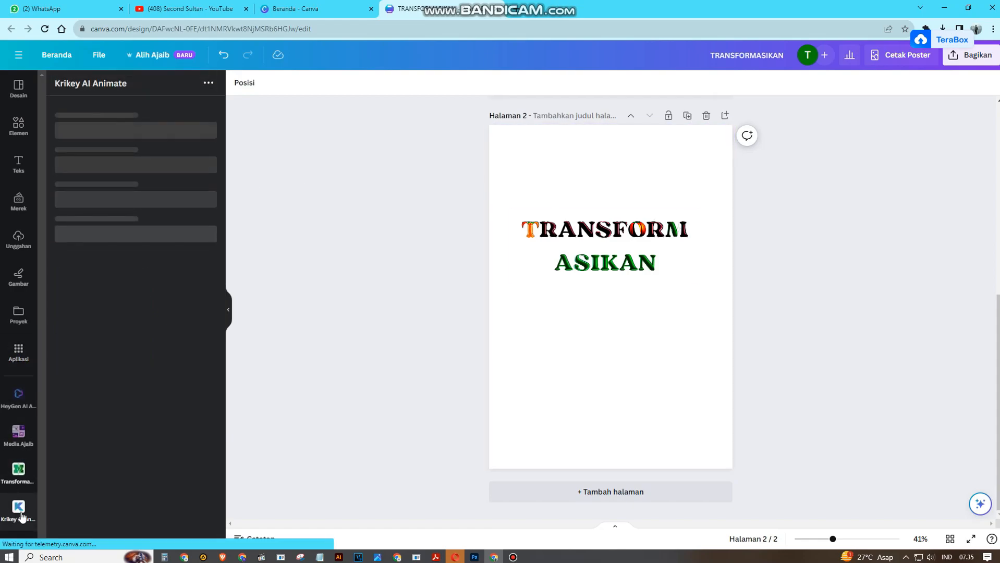
left_click(137, 157)
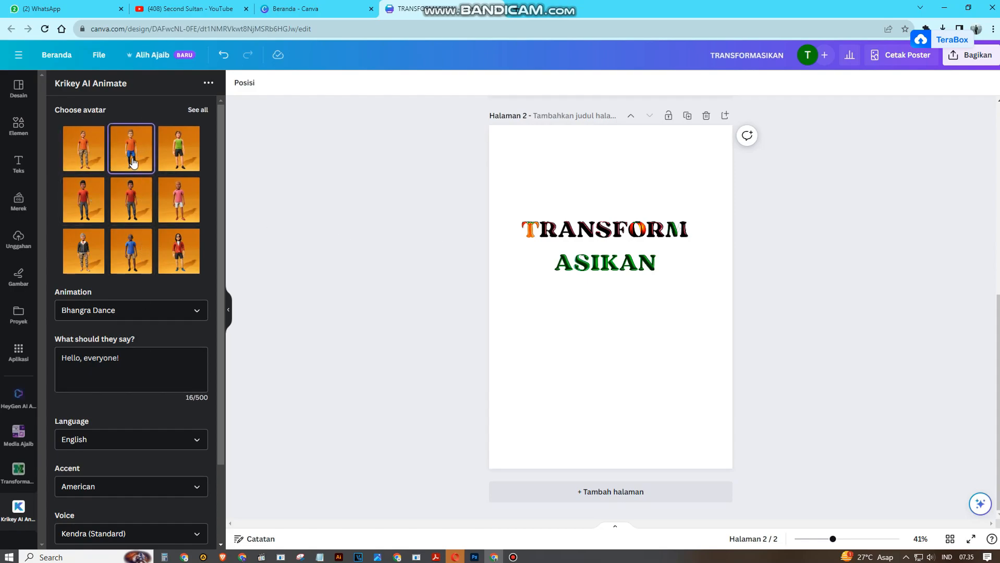
triple_click(131, 360)
left_click(128, 362)
left_click_drag(127, 362, 62, 362)
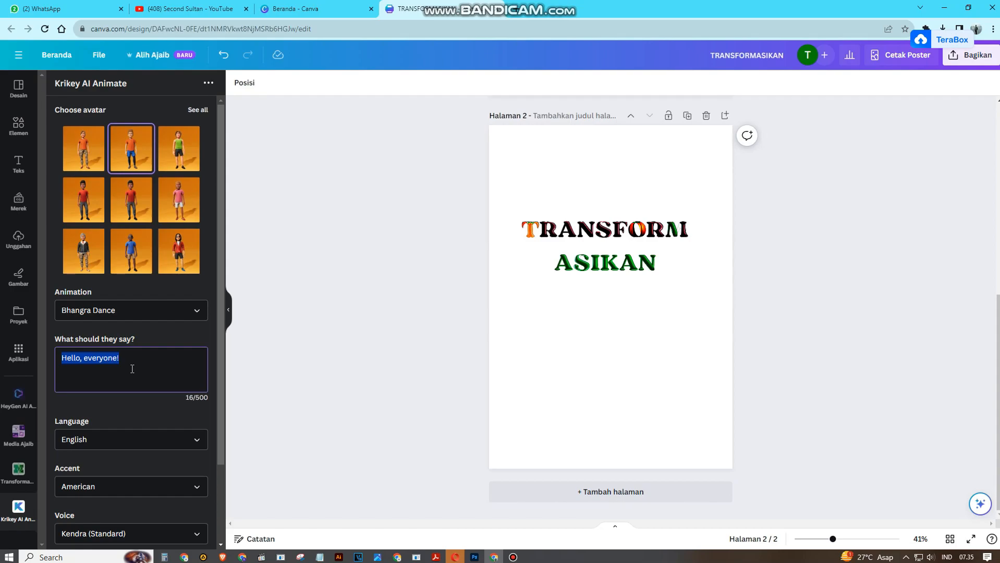
Examine the available speech languages and voices for the avatar, keeping English and Kendra (Standard).
scroll(183, 347, "down", 1)
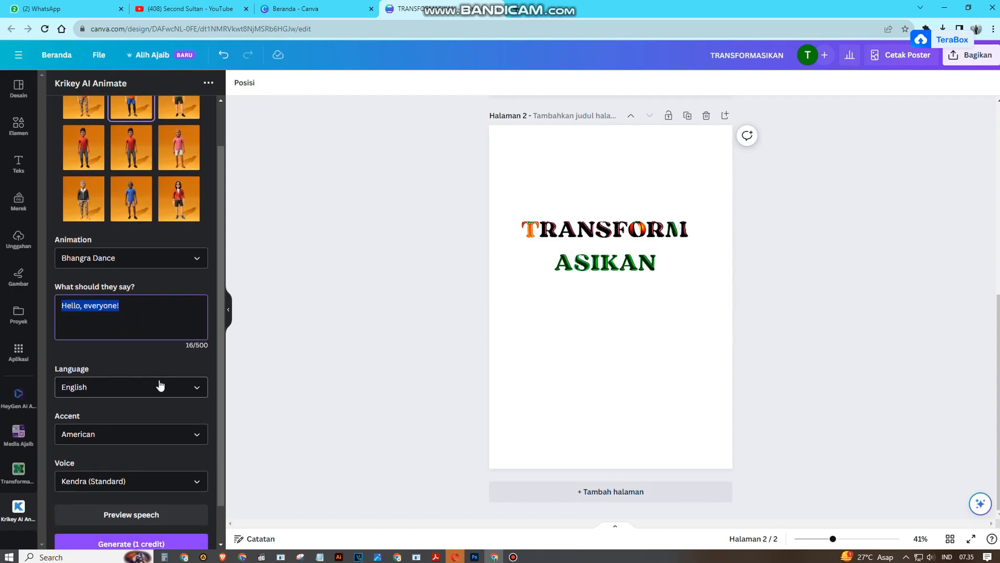
left_click(174, 393)
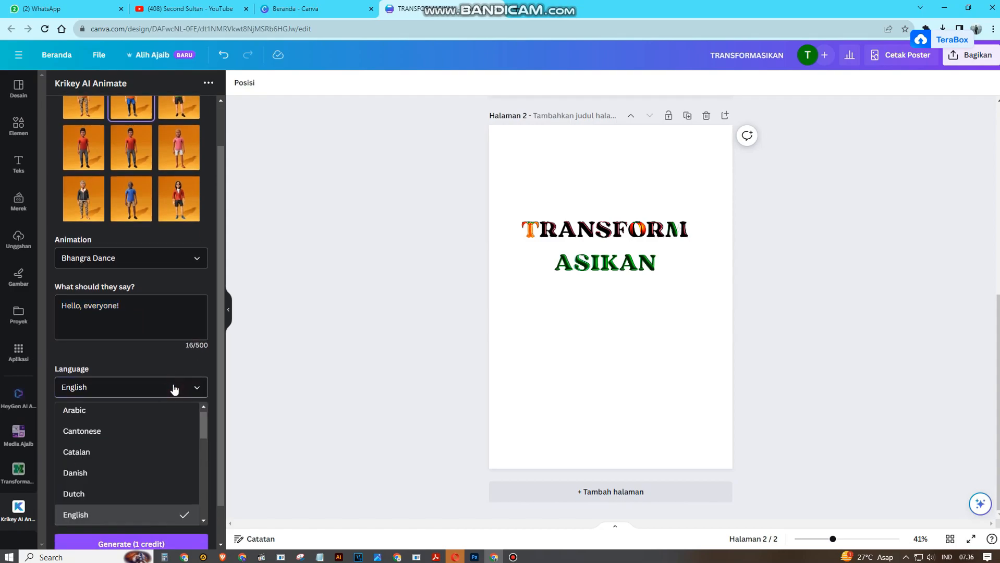
scroll(162, 427, "down", 1)
scroll(163, 433, "down", 5)
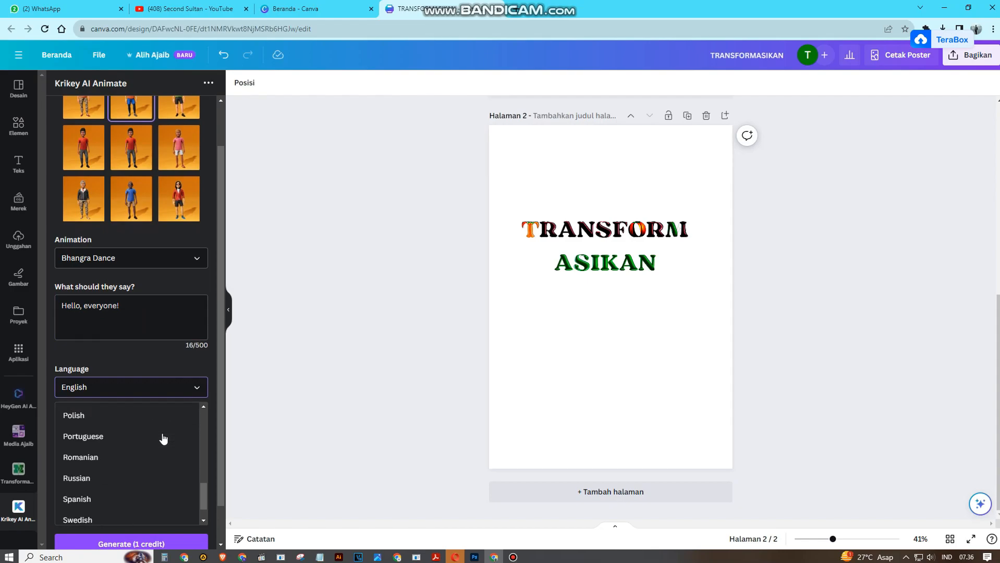
scroll(163, 438, "up", 3)
scroll(161, 435, "up", 3)
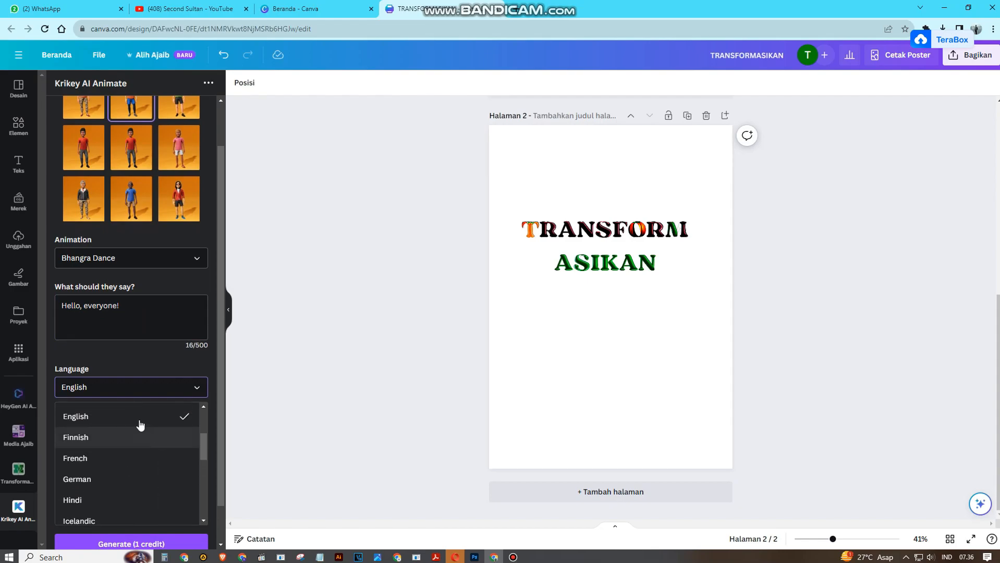
left_click(137, 418)
scroll(166, 413, "down", 1)
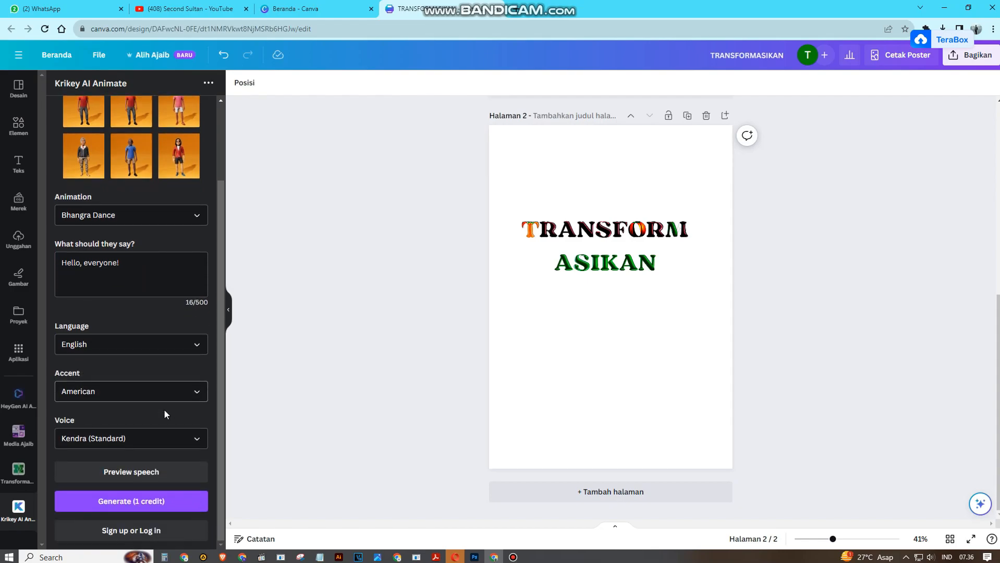
left_click(134, 440)
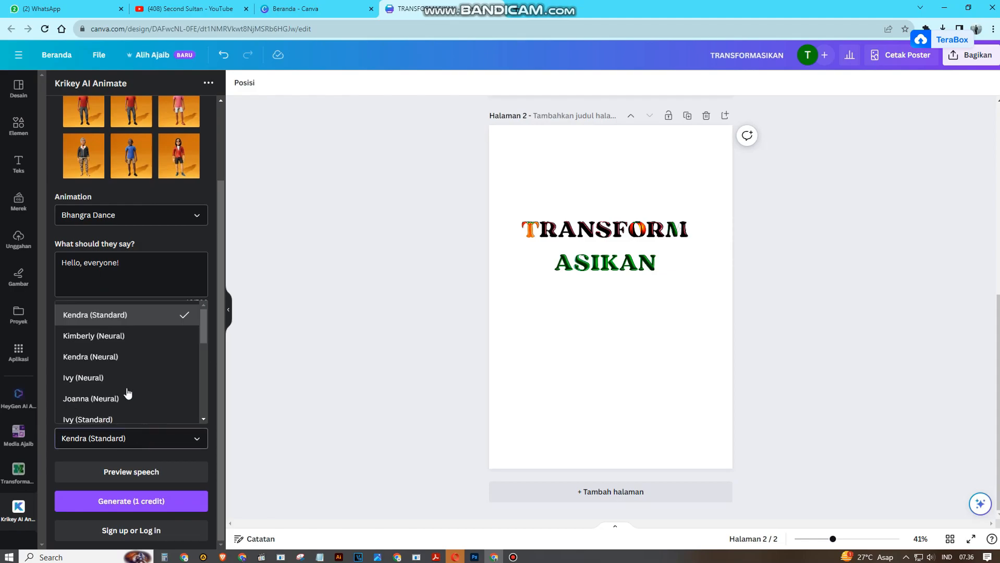
scroll(130, 413, "down", 1)
left_click(136, 456)
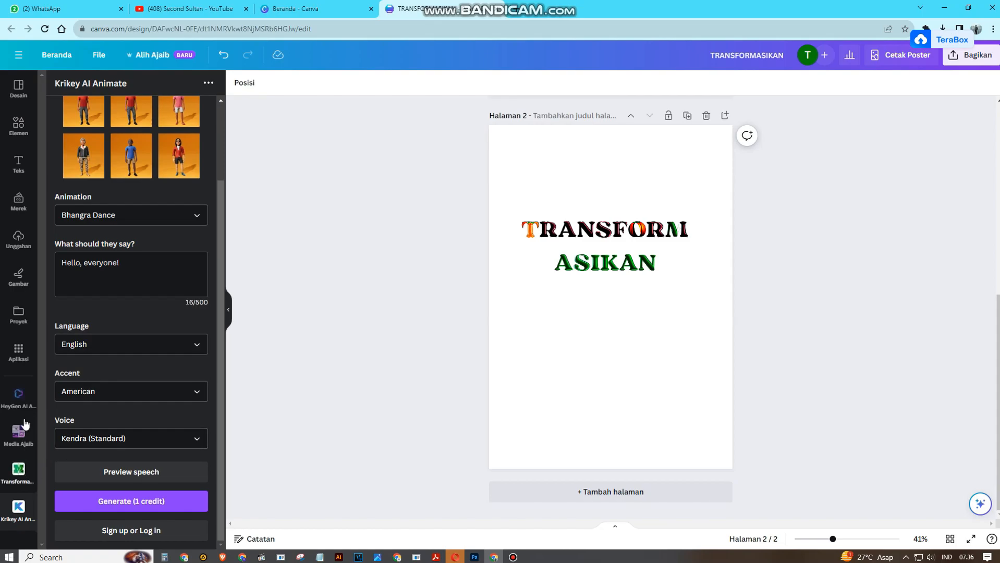
Draw a simple house with a door and a ground outline in Sketch To Life and generate its image with the description "rumah di hutan".
left_click(18, 351)
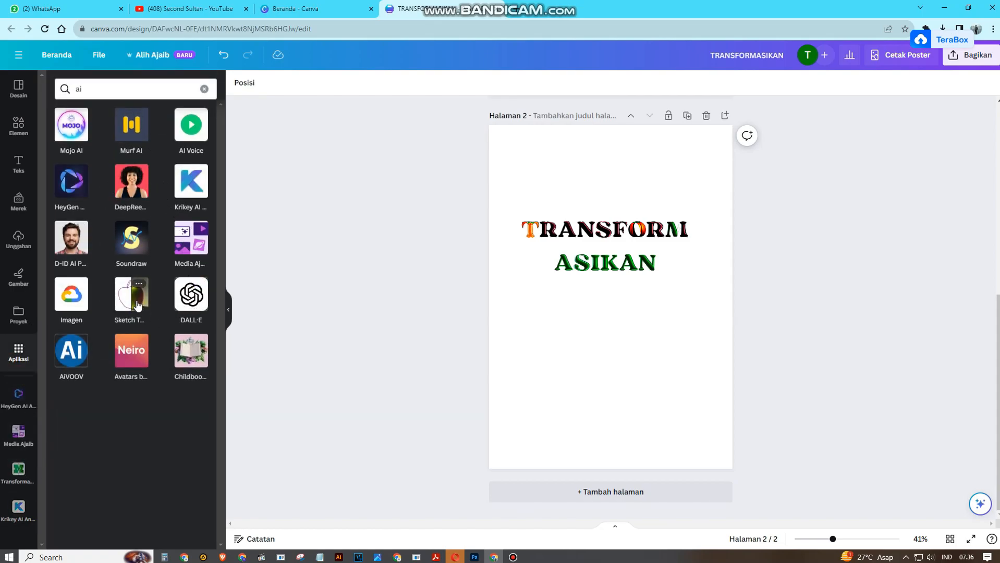
left_click(133, 304)
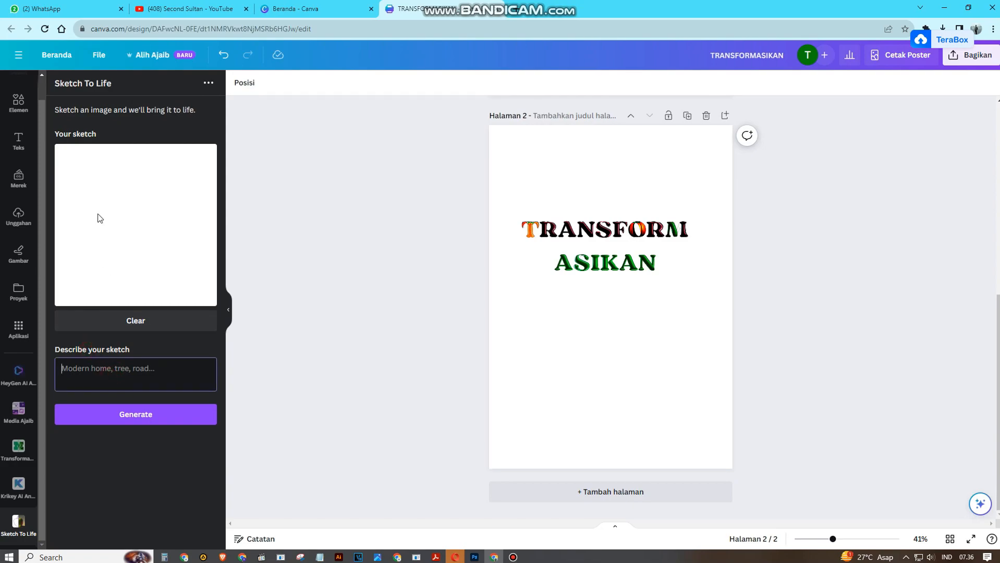
mouse_move(86, 210)
left_mouse_down()
mouse_move(107, 181)
mouse_move(124, 208)
mouse_move(116, 180)
mouse_move(164, 181)
mouse_move(184, 207)
mouse_move(123, 206)
mouse_move(122, 248)
mouse_move(148, 247)
left_mouse_up()
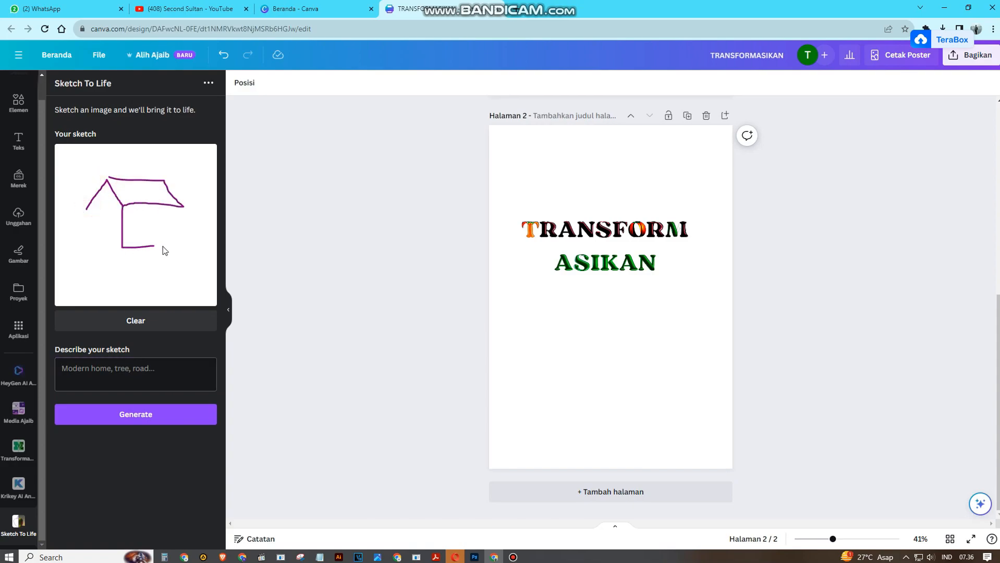
left_click_drag(184, 218, 184, 206)
mouse_move(87, 207)
left_mouse_down()
mouse_move(87, 245)
mouse_move(139, 251)
mouse_move(73, 265)
mouse_move(191, 266)
mouse_move(180, 239)
mouse_move(145, 239)
mouse_move(151, 228)
mouse_move(159, 249)
left_mouse_up()
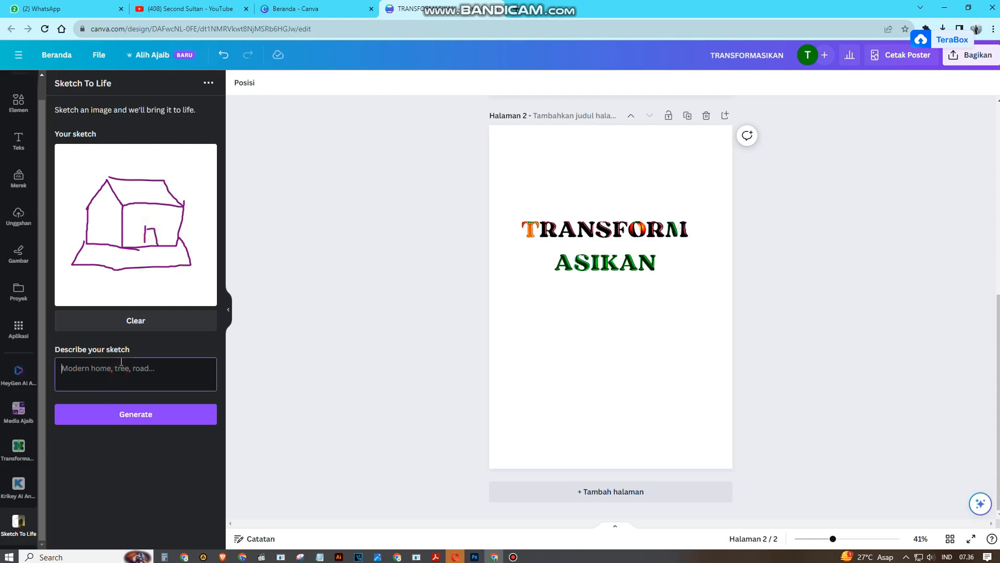
type("rumah di hutan")
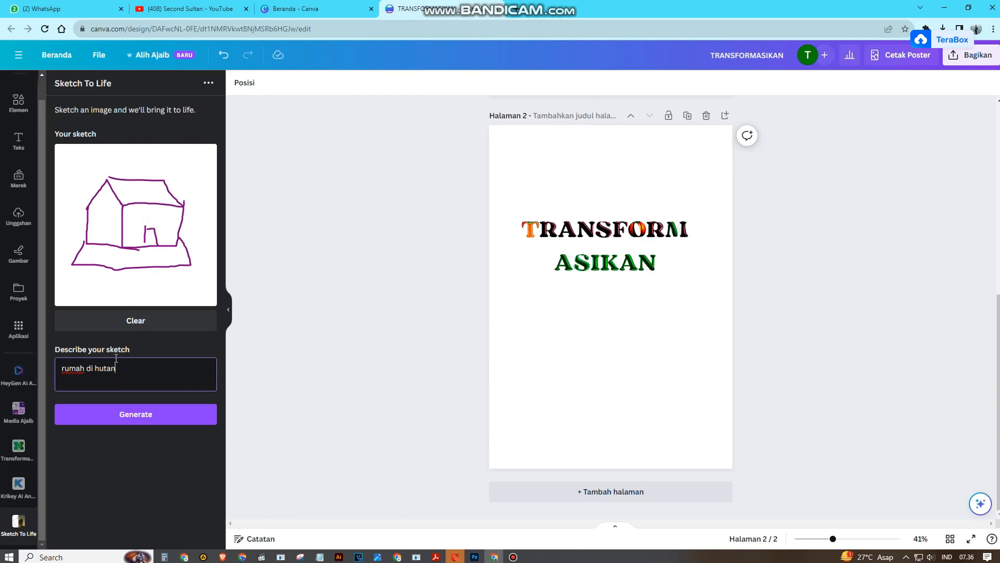
left_click(162, 415)
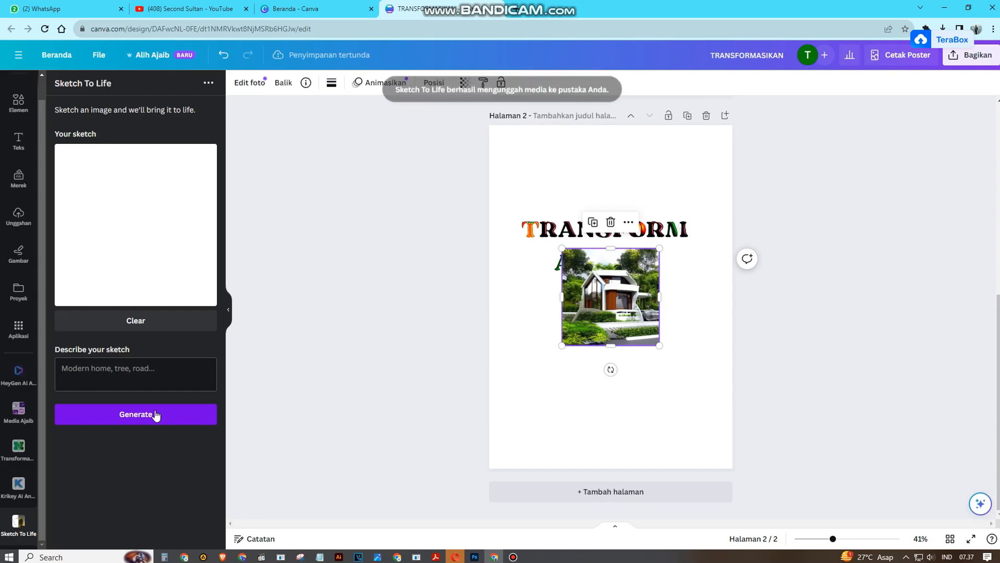
Delete the transformed text from page 2 and enlarge the generated house image to cover nearly the whole page.
left_click(573, 239)
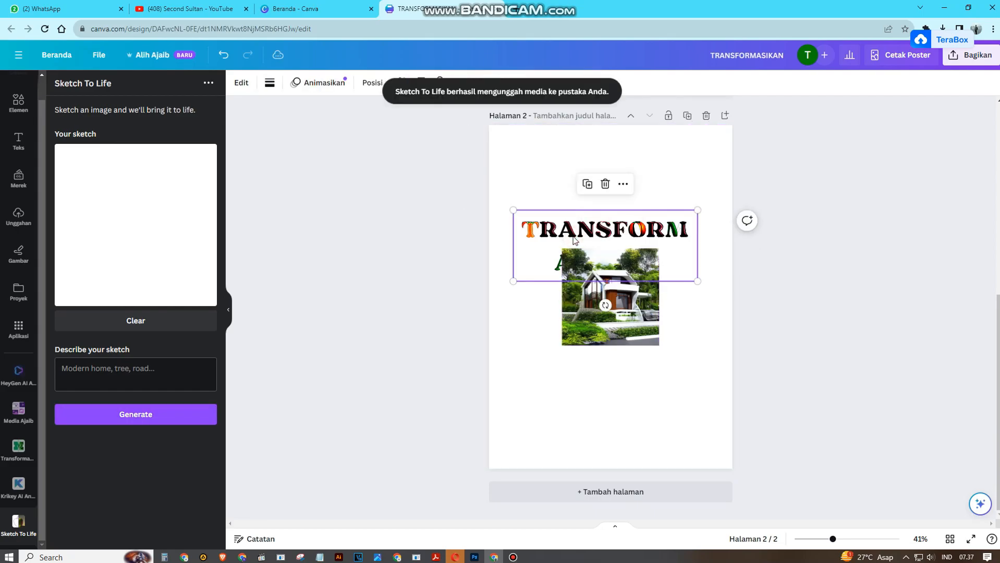
key("Delete")
left_click(595, 256)
left_click_drag(659, 249, 781, 117)
left_click_drag(562, 343, 466, 478)
left_click_drag(570, 381, 554, 395)
left_click(816, 384)
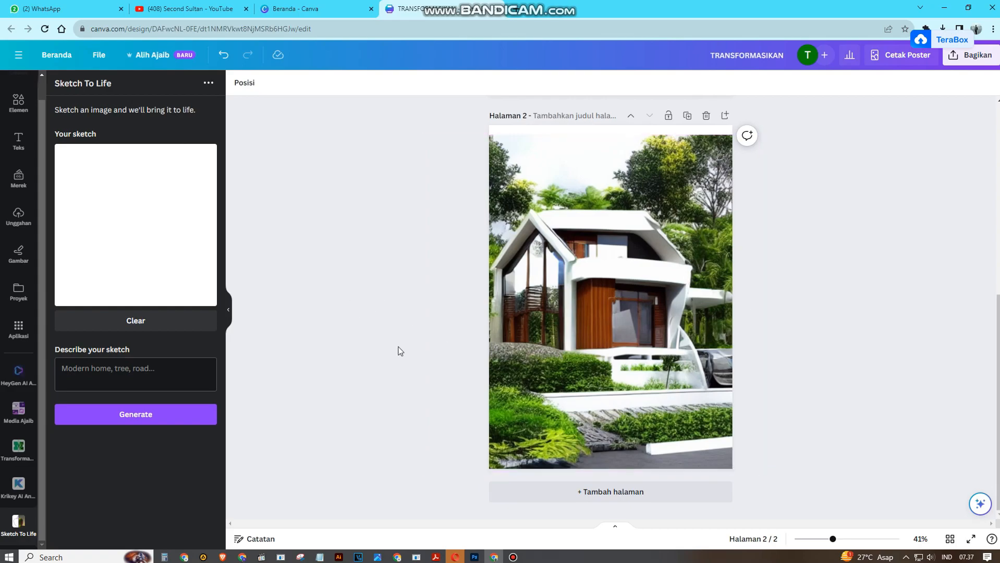
Return to the app library and repeat the search for "ai".
left_click(16, 332)
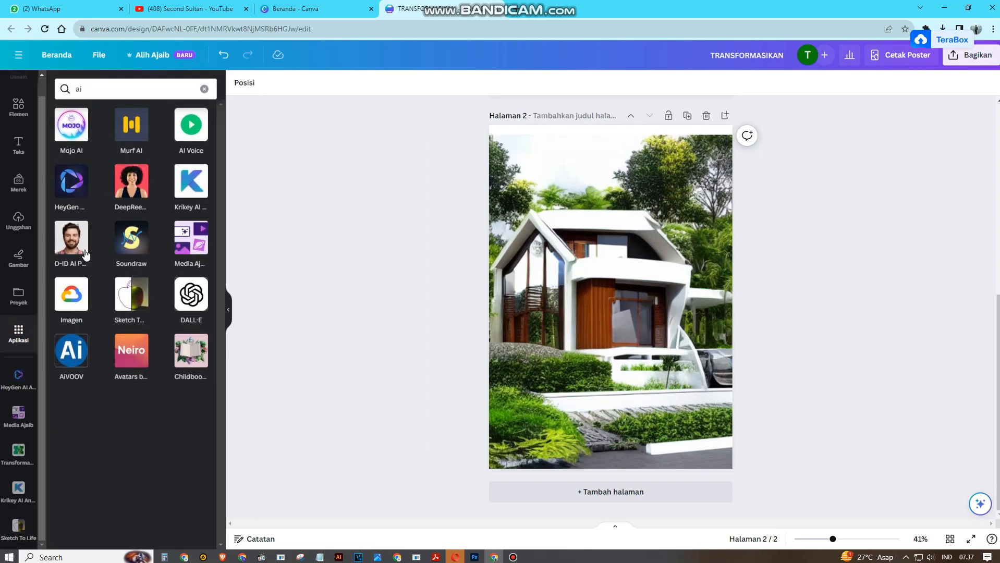
left_click(140, 87)
key("ctrl+a")
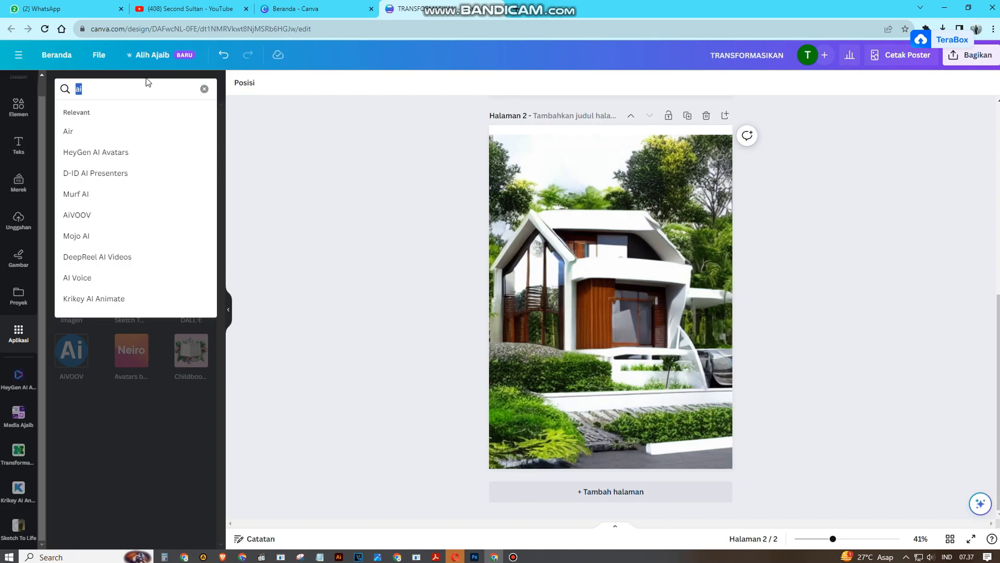
type("ai")
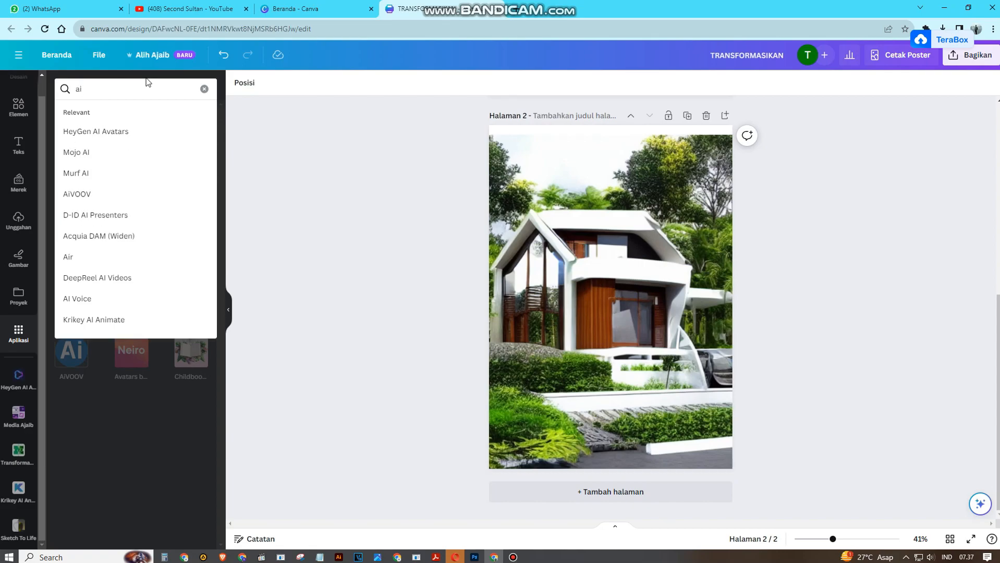
key("Return")
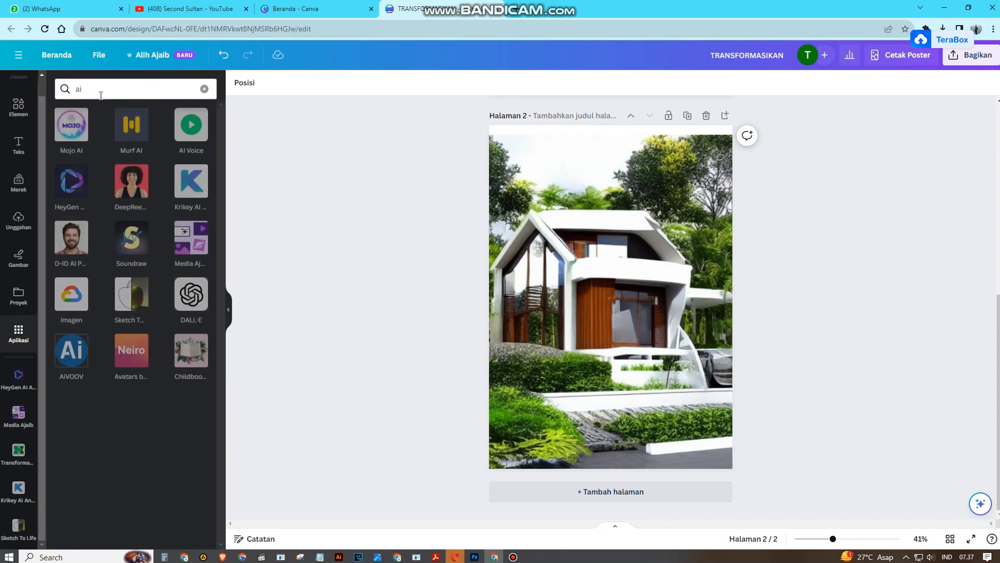